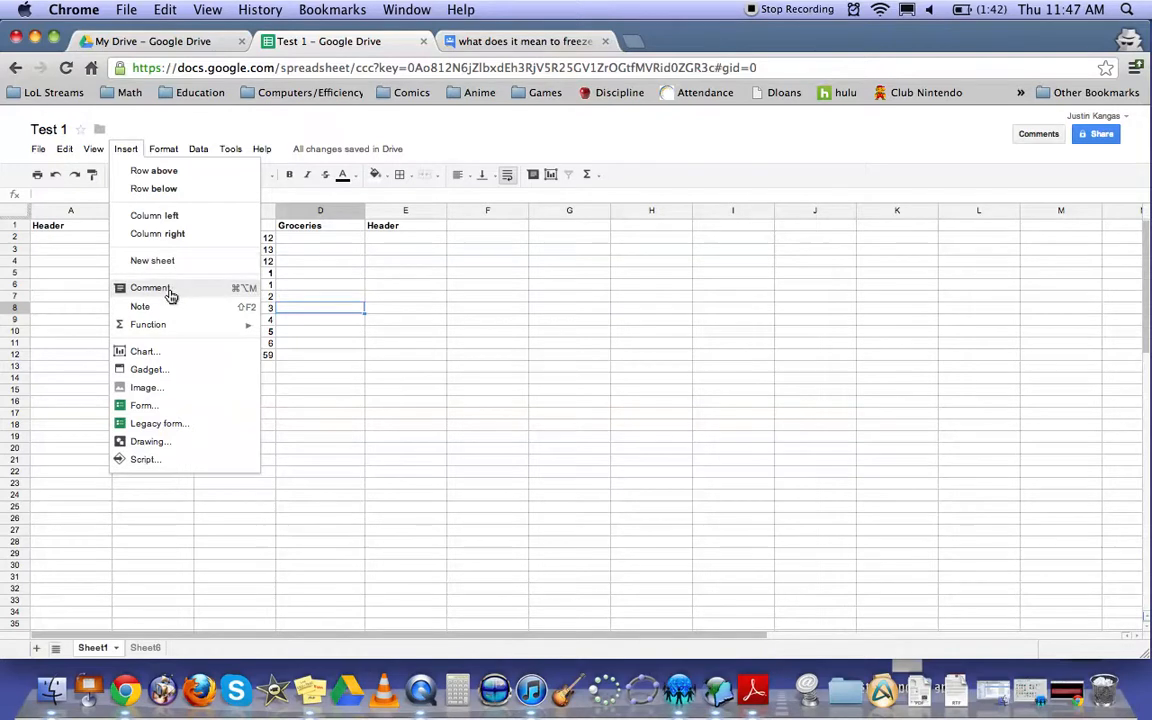
pyautogui.moveTo(167, 325)
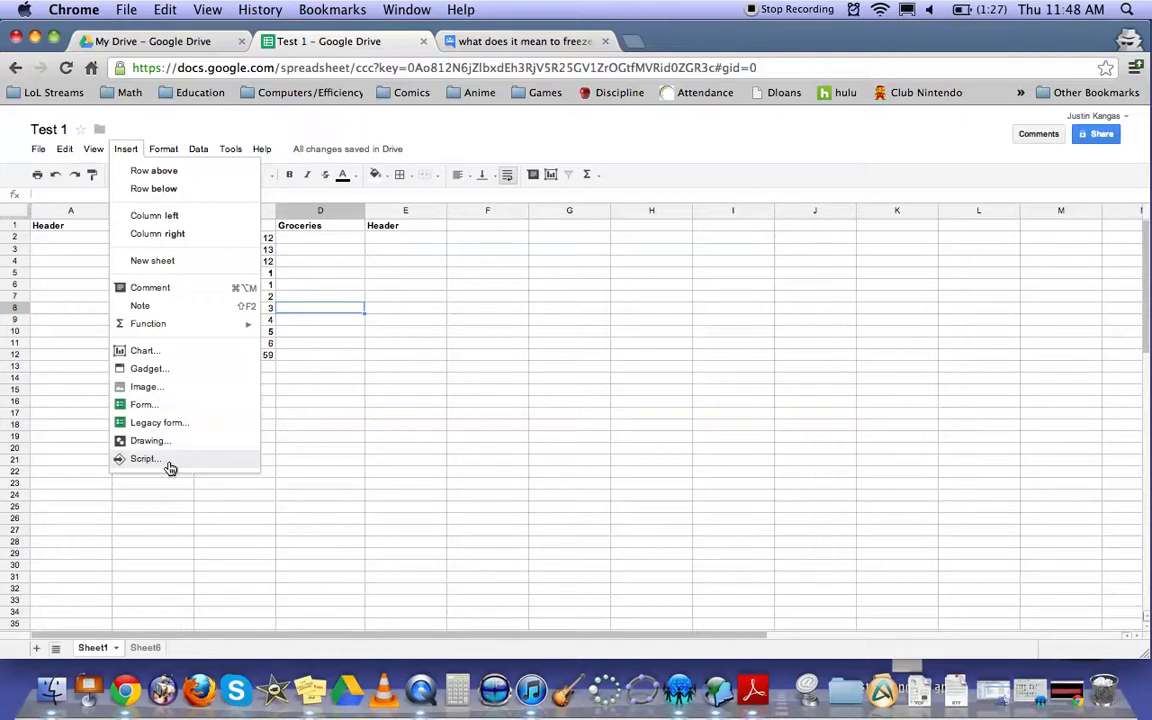
pyautogui.click(358, 417)
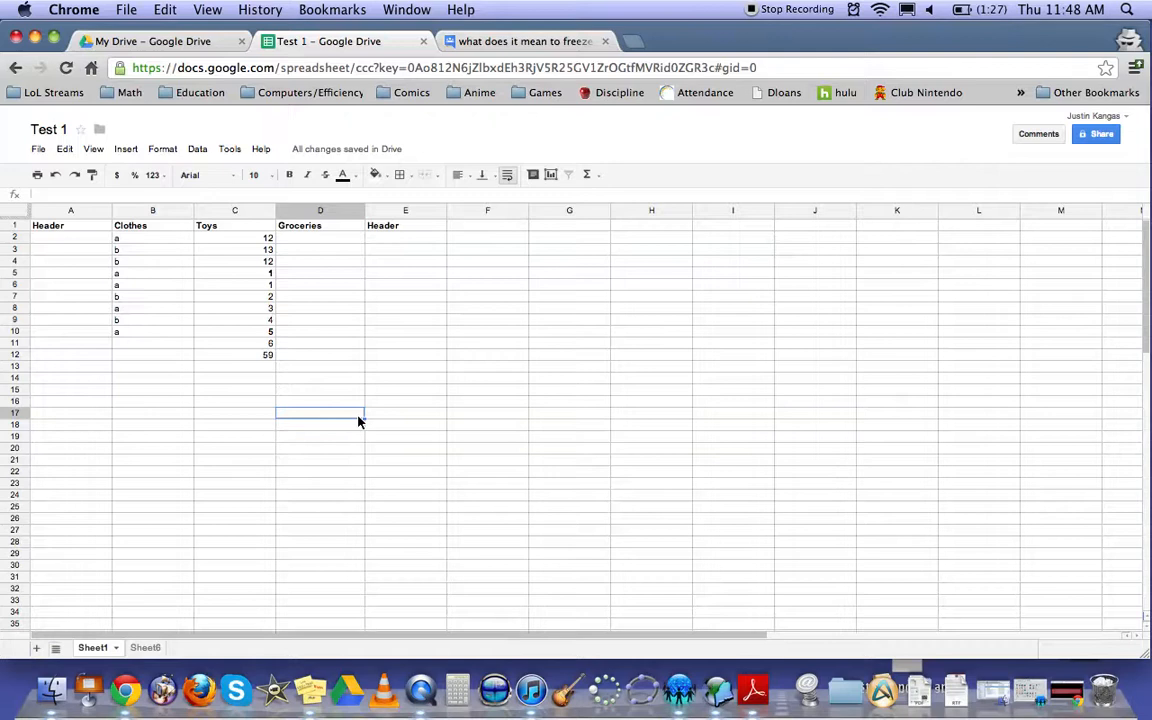
pyautogui.click(126, 149)
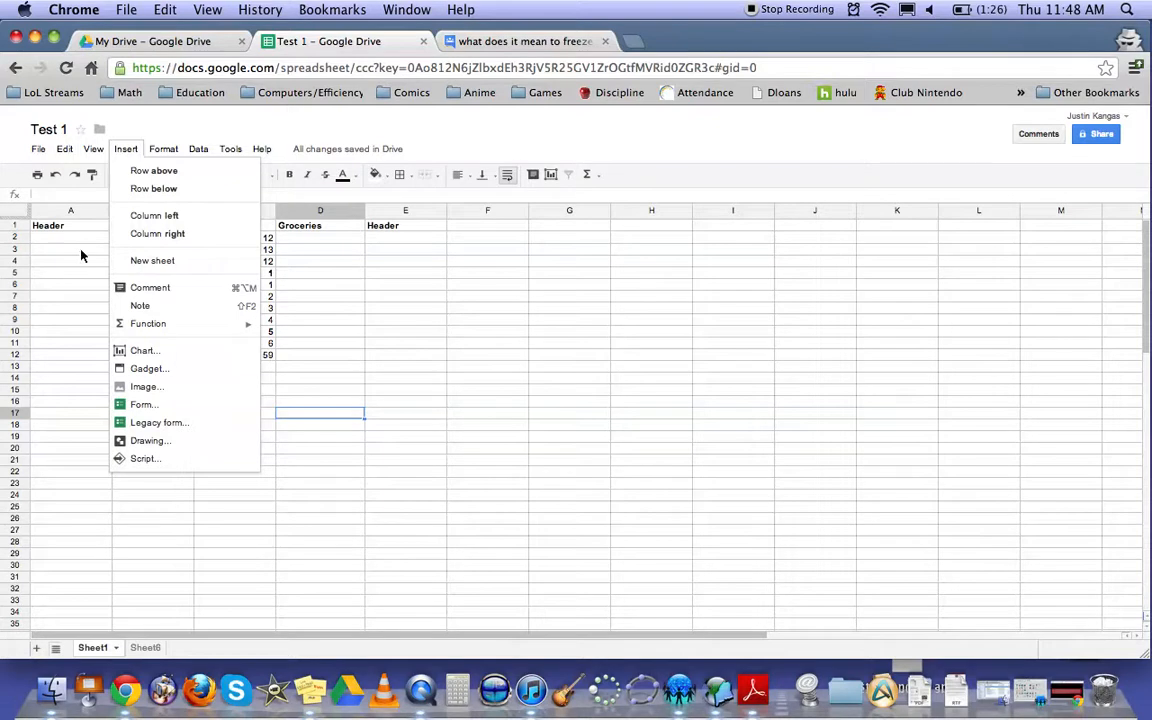
pyautogui.click(71, 273)
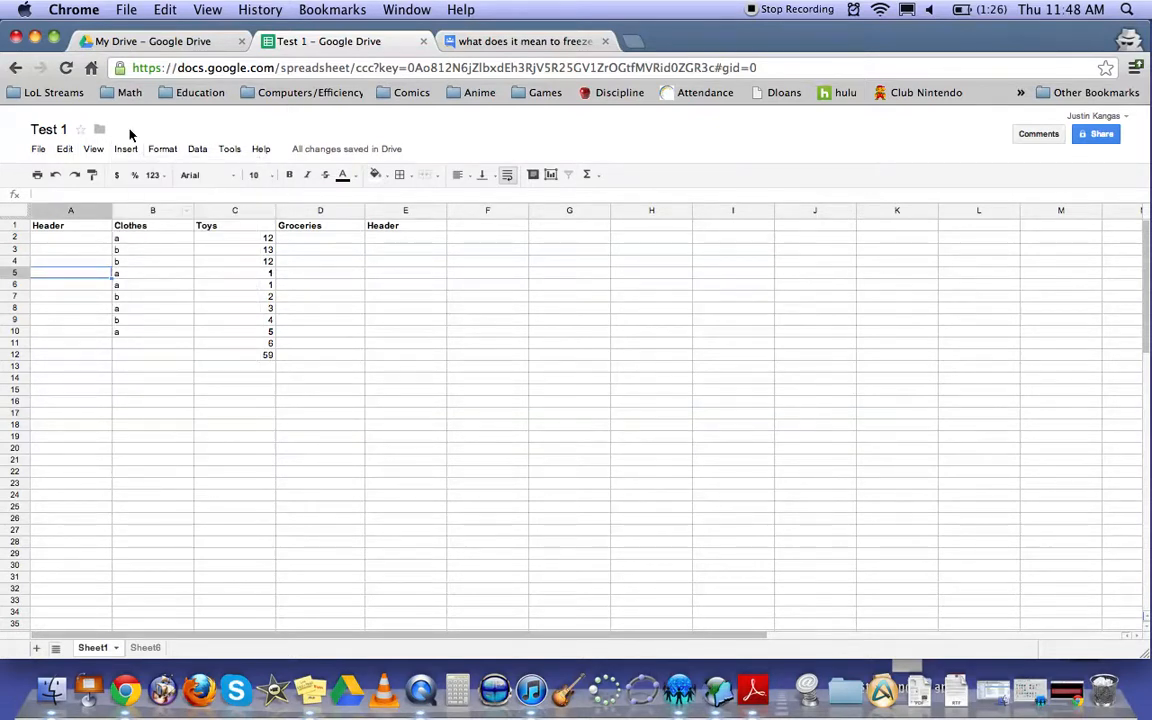
pyautogui.click(125, 149)
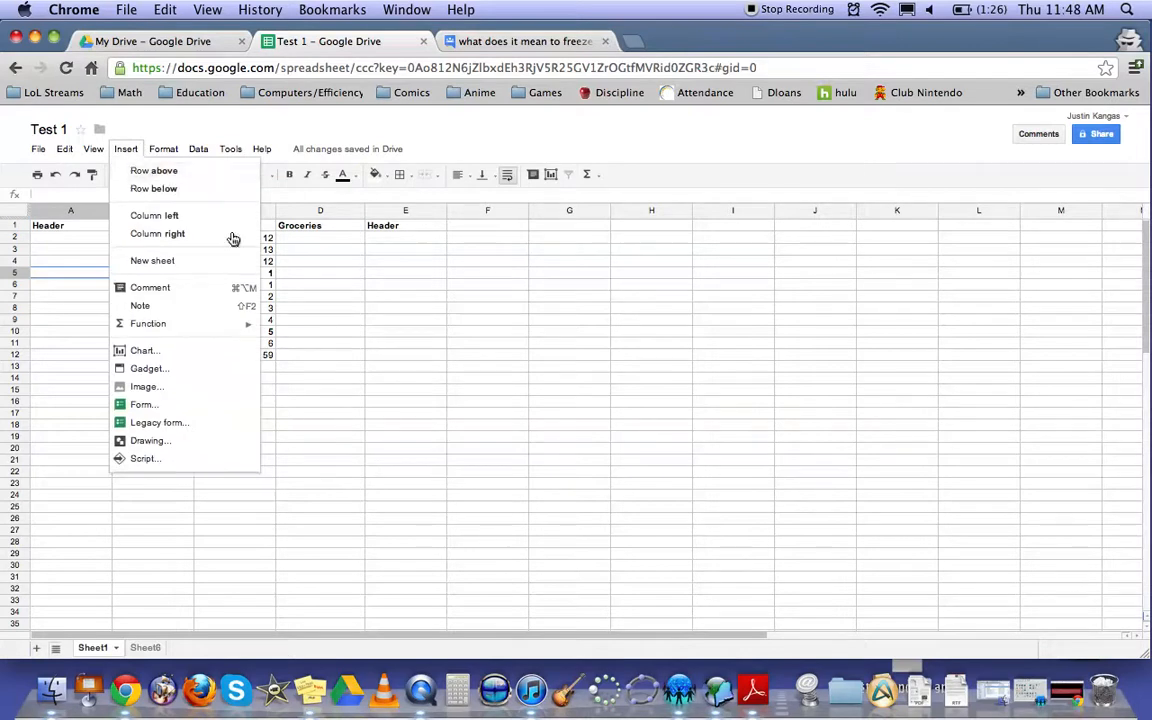
pyautogui.click(453, 428)
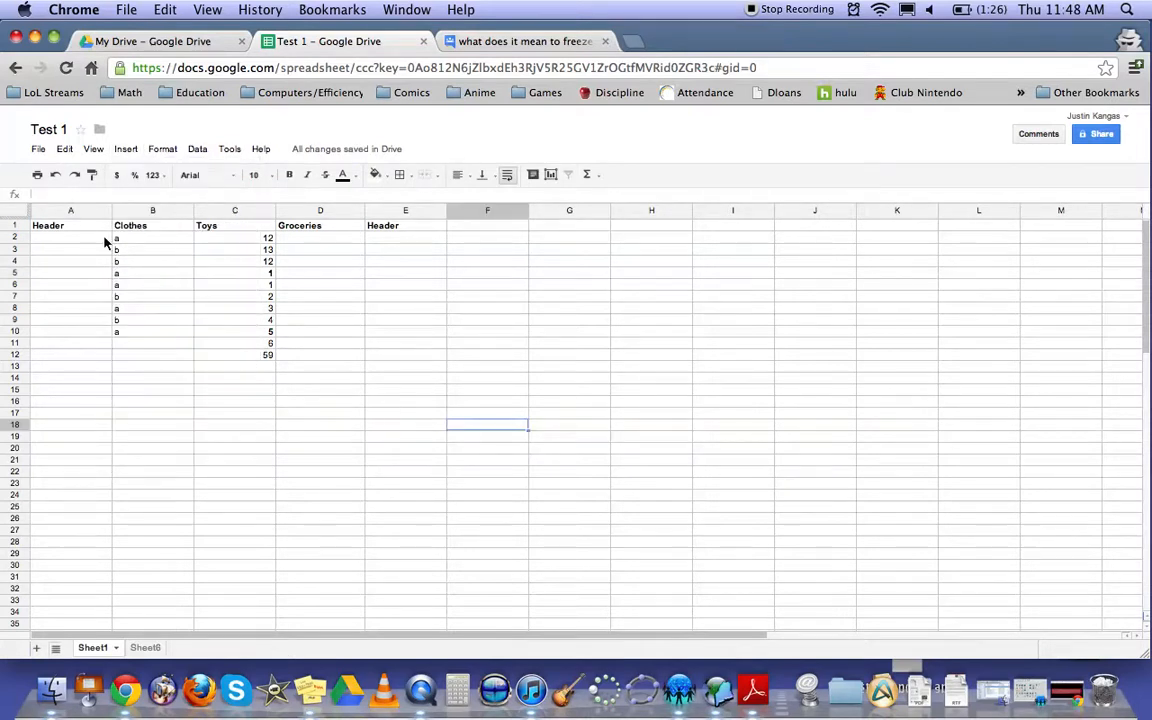
# Fill the entire header row 1 with a yellow background color.
pyautogui.click(15, 226)
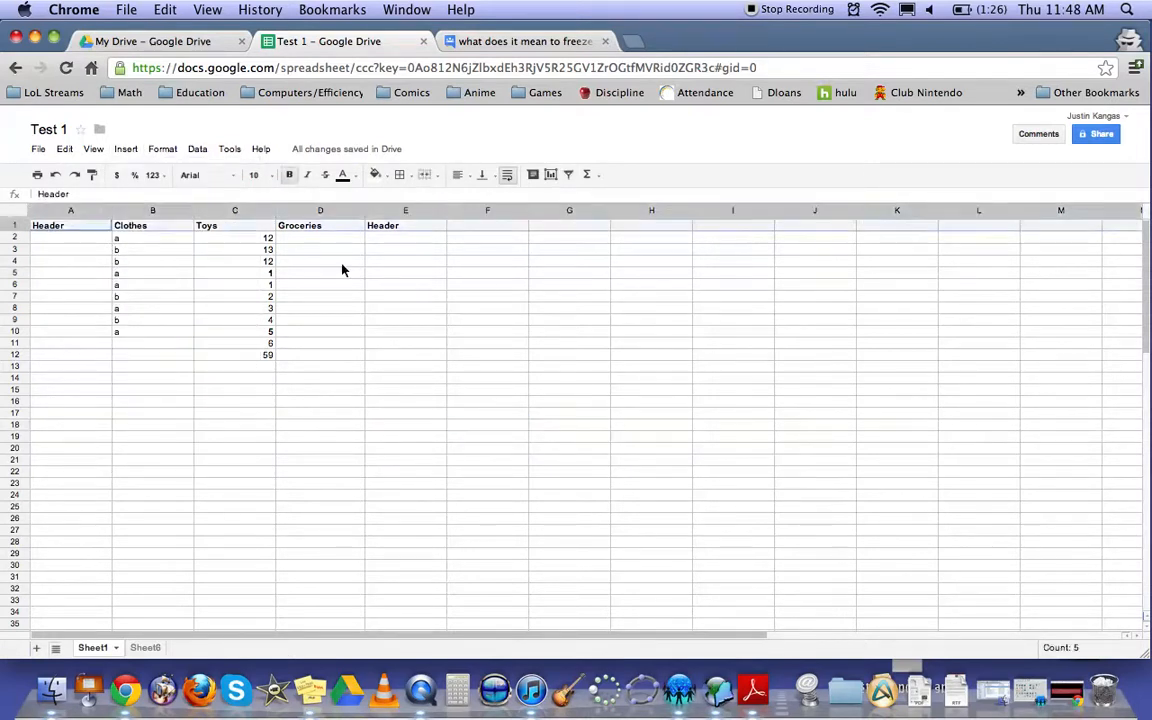
pyautogui.click(384, 176)
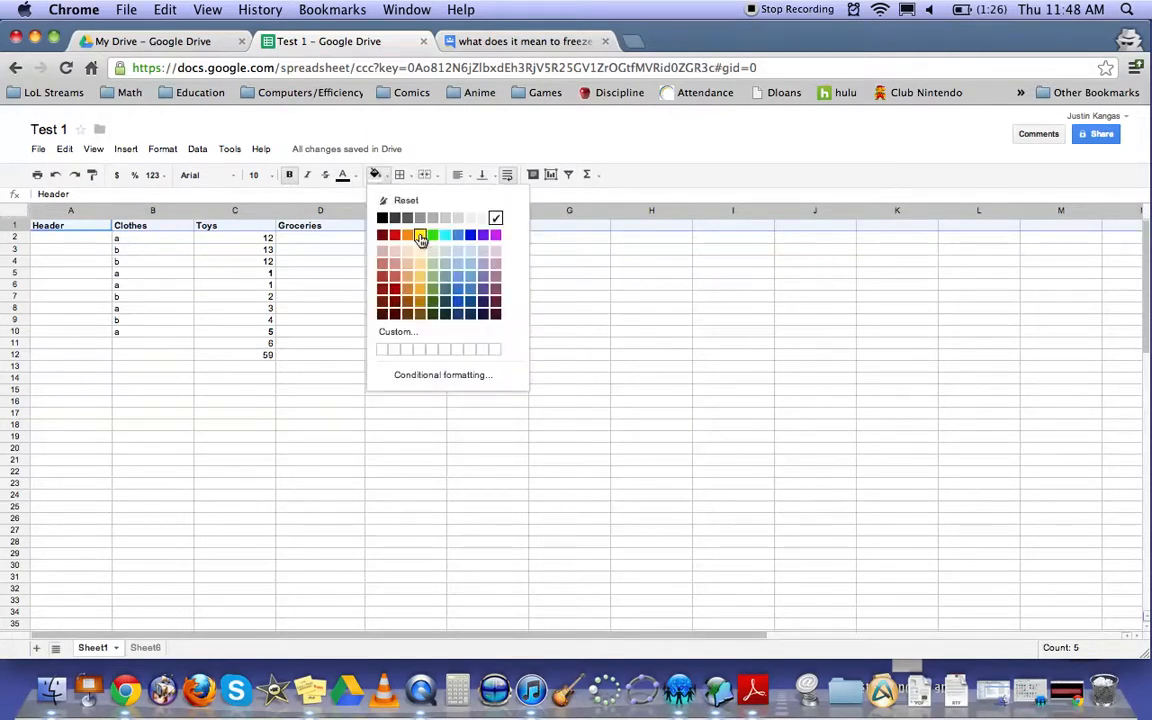
pyautogui.click(420, 236)
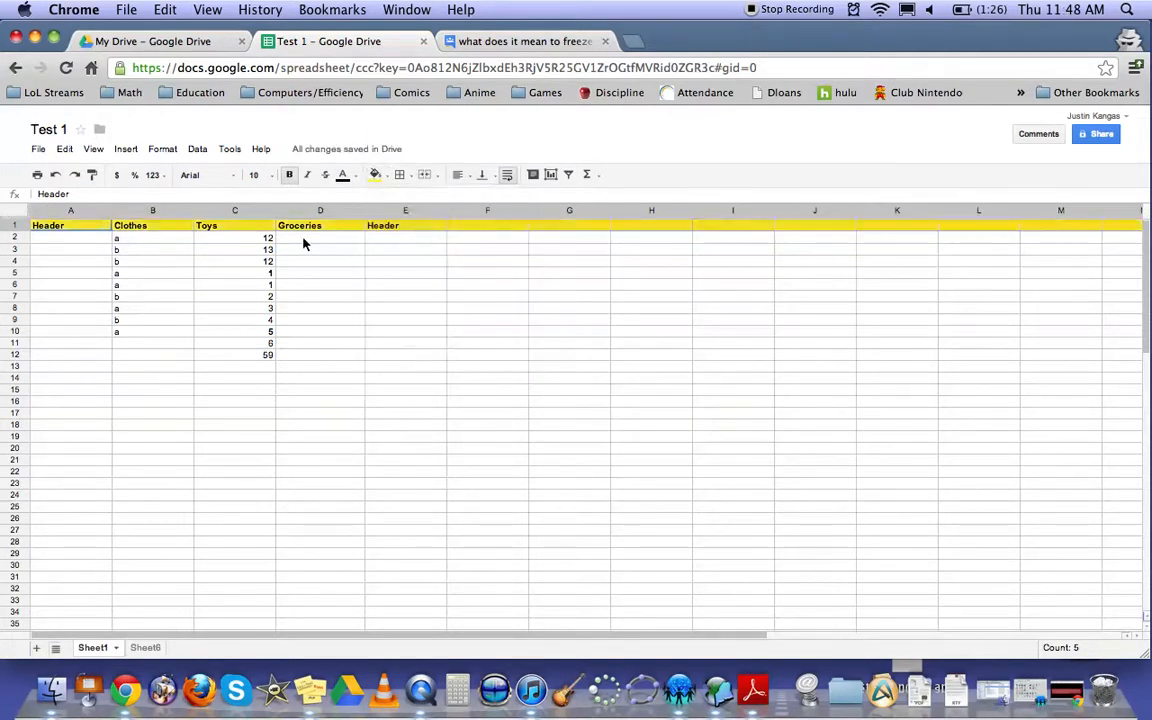
pyautogui.click(13, 251)
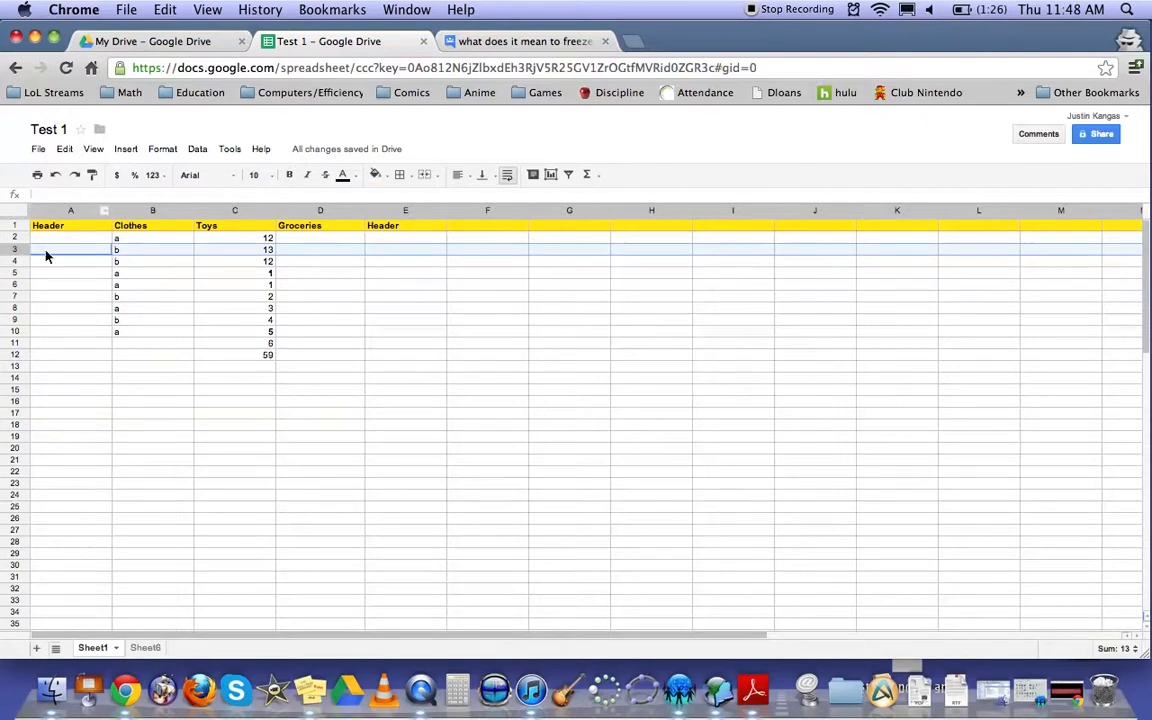
pyautogui.click(17, 272)
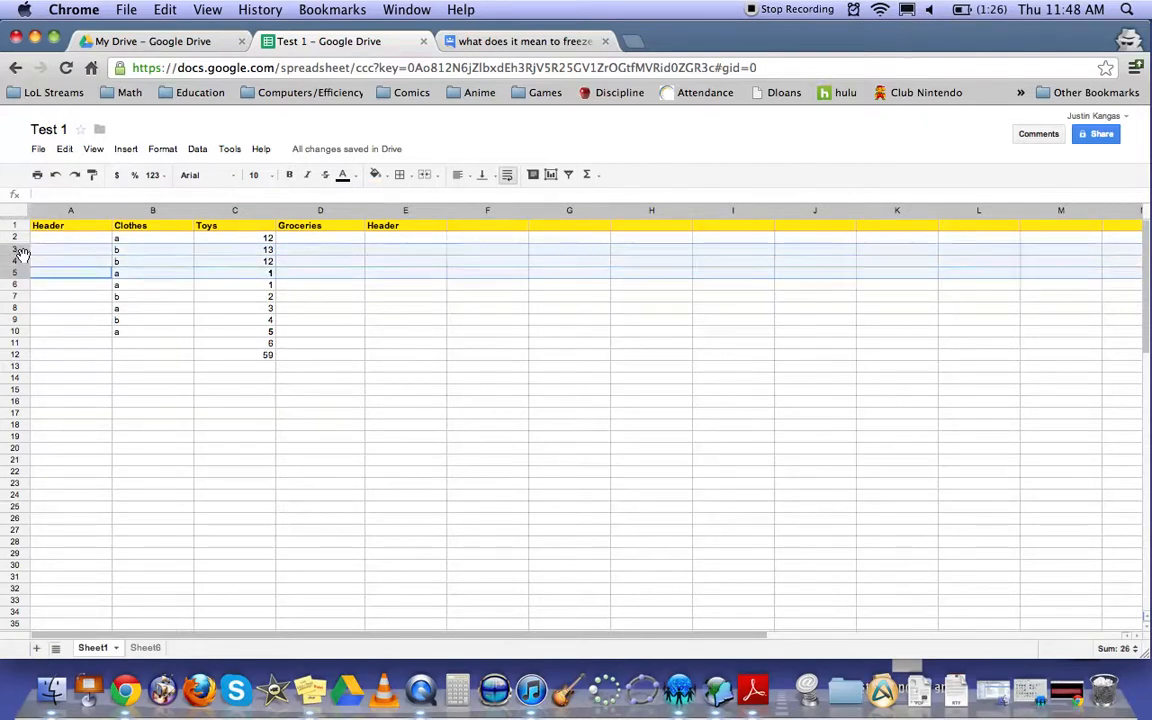
pyautogui.keyDown('shift'); pyautogui.click(19, 250); pyautogui.keyUp('shift')
pyautogui.click(44, 250)
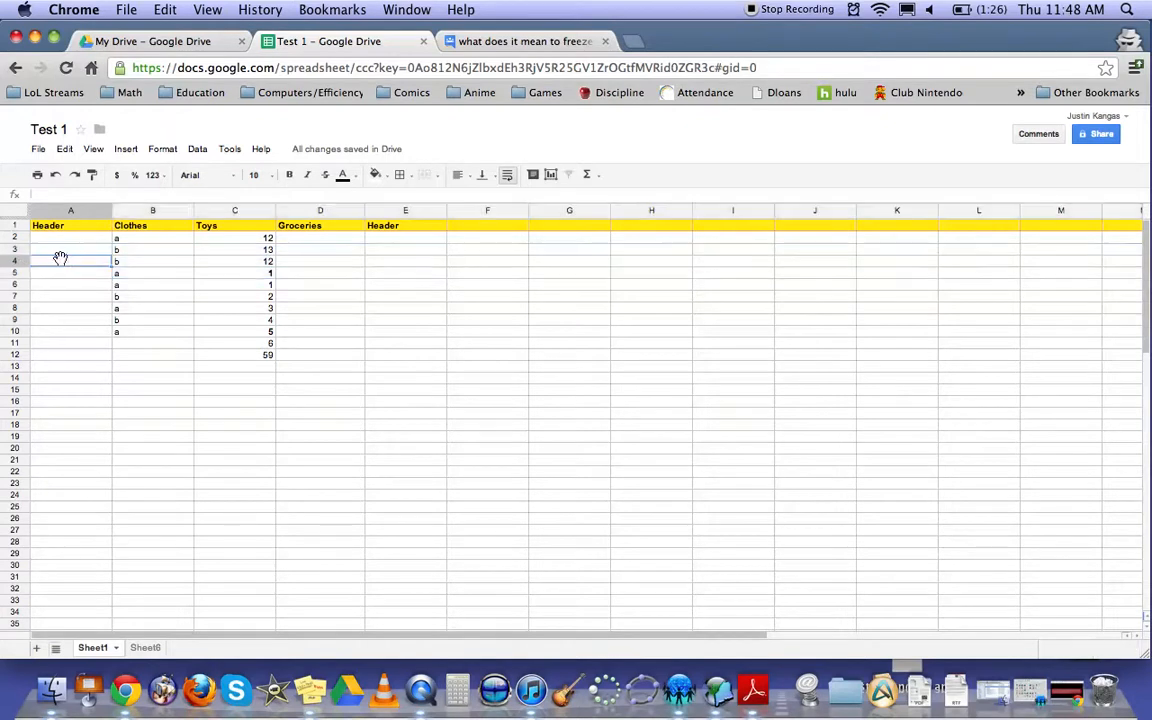
# Paste only the copied header row's format onto the whole of row 3.
pyautogui.click(19, 249)
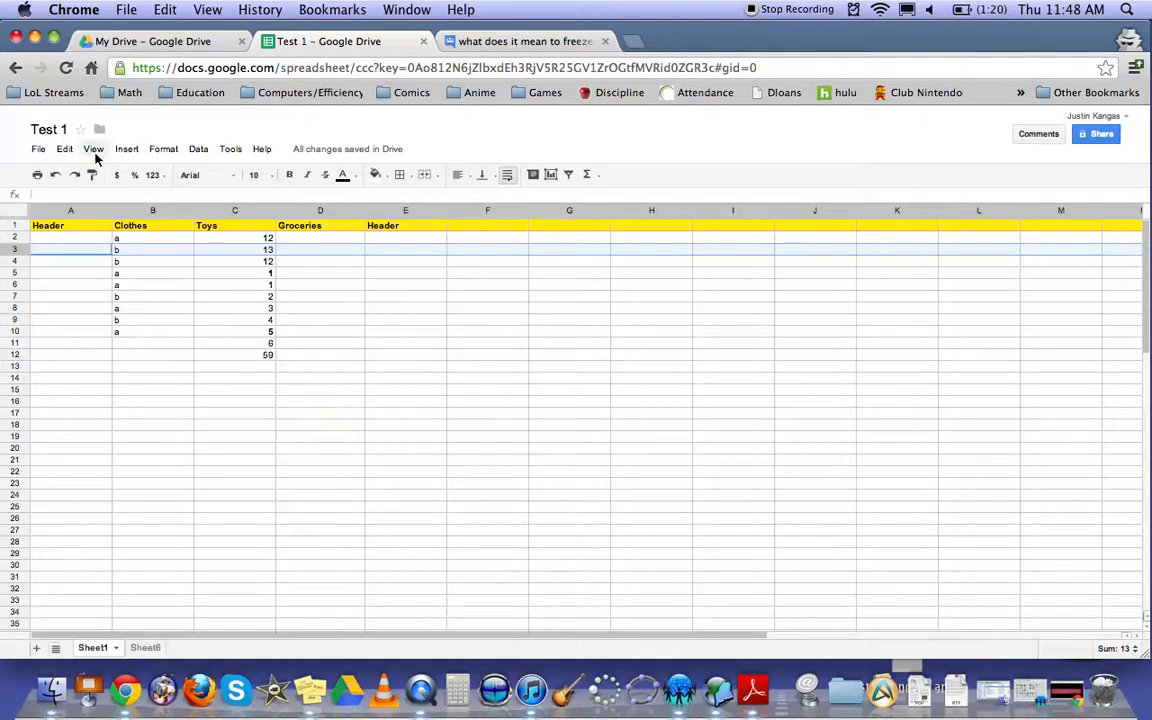
pyautogui.click(65, 149)
pyautogui.moveTo(176, 274)
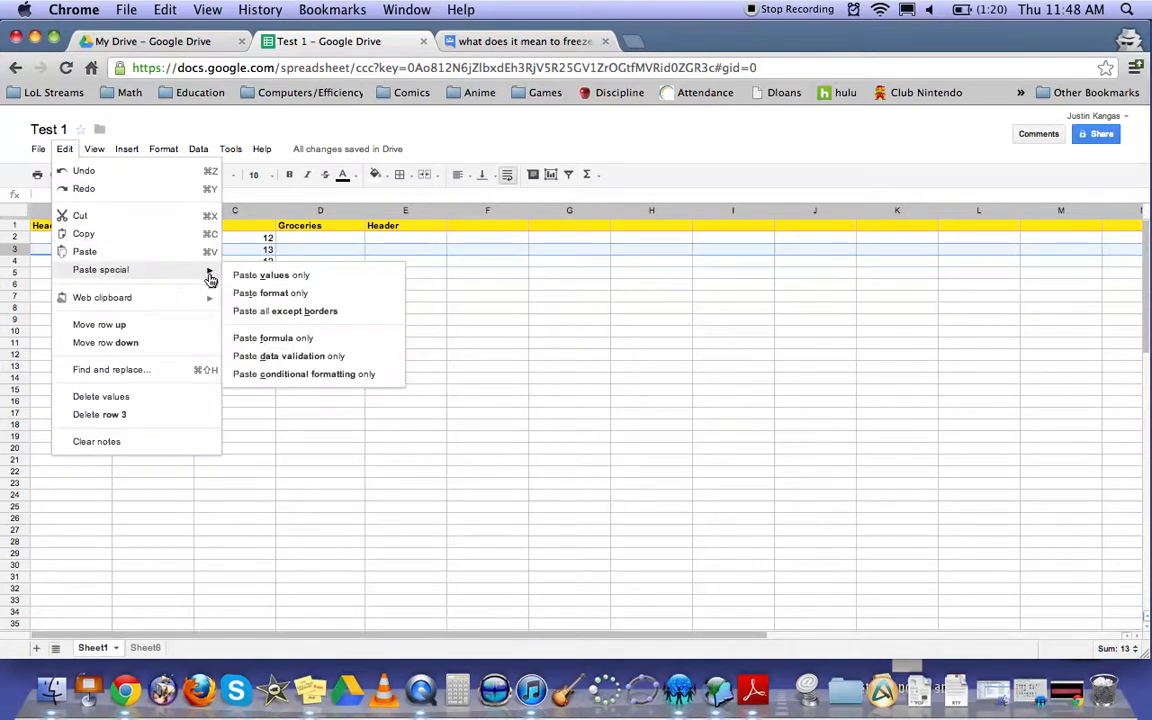
pyautogui.click(277, 294)
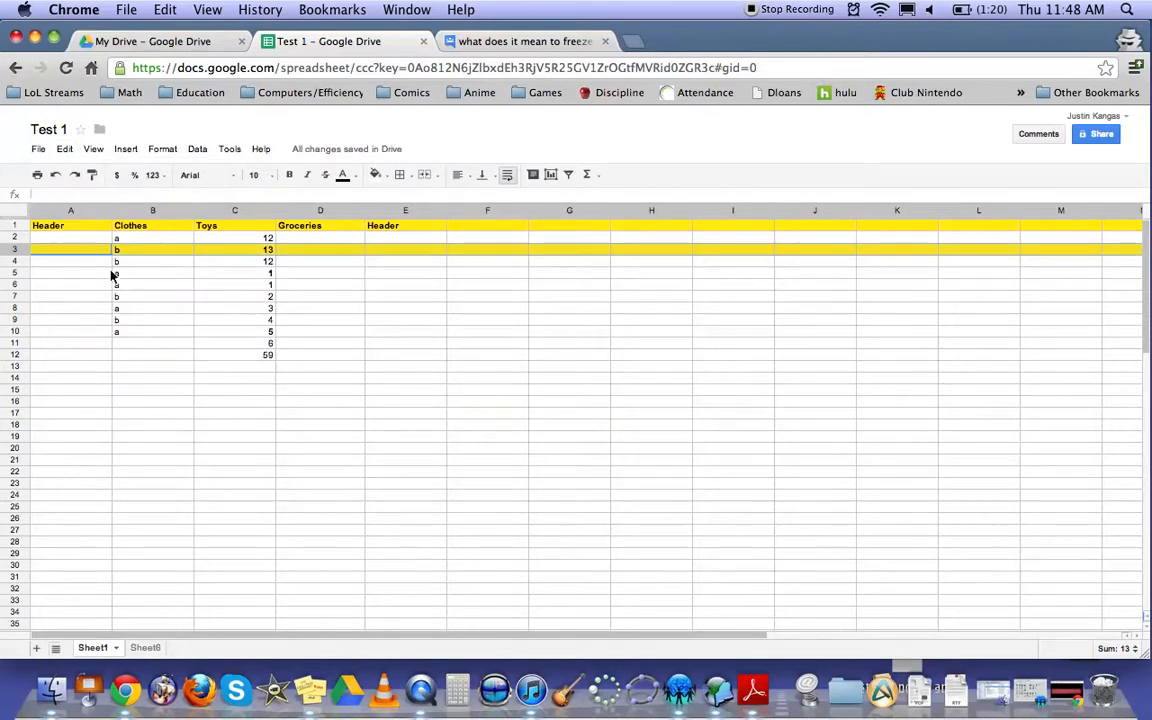
# Paste only the copied header row's format onto the whole of row 5.
pyautogui.click(15, 274)
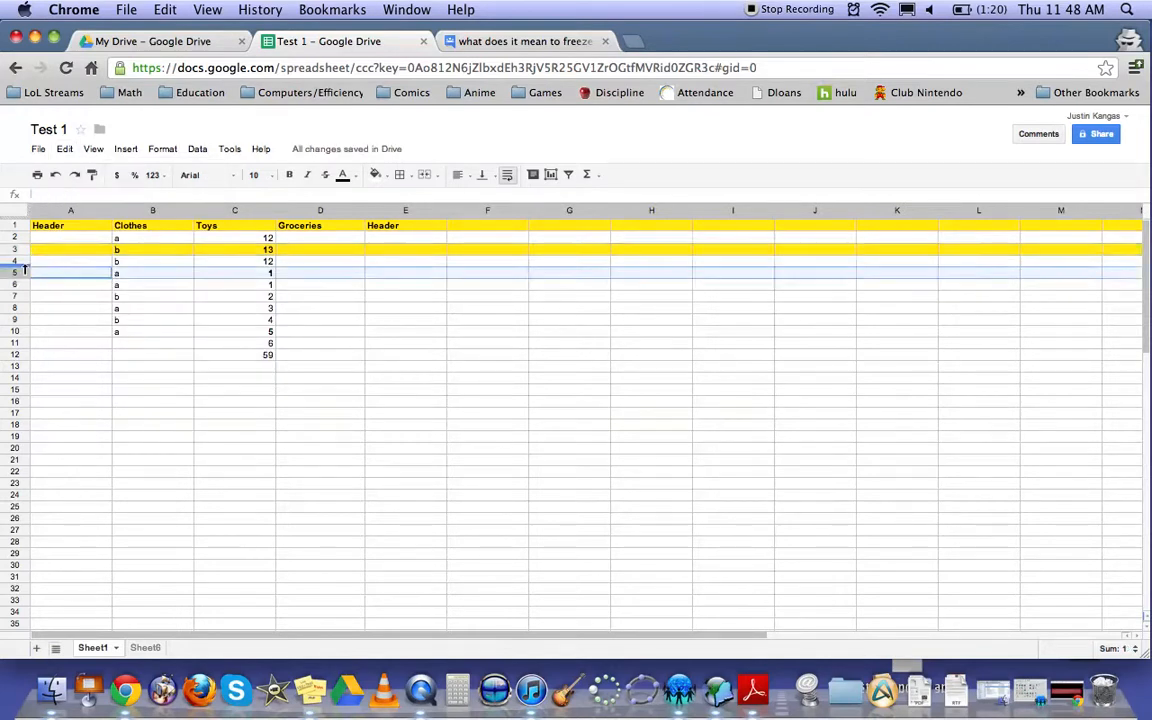
pyautogui.click(65, 156)
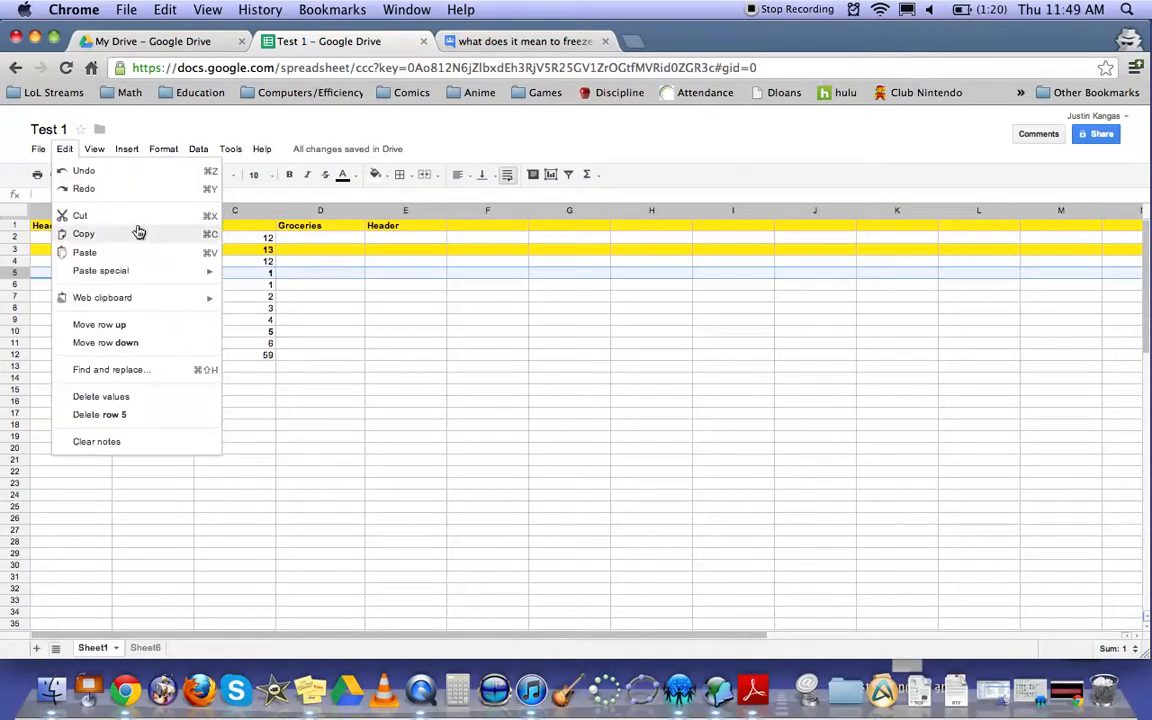
pyautogui.moveTo(179, 274)
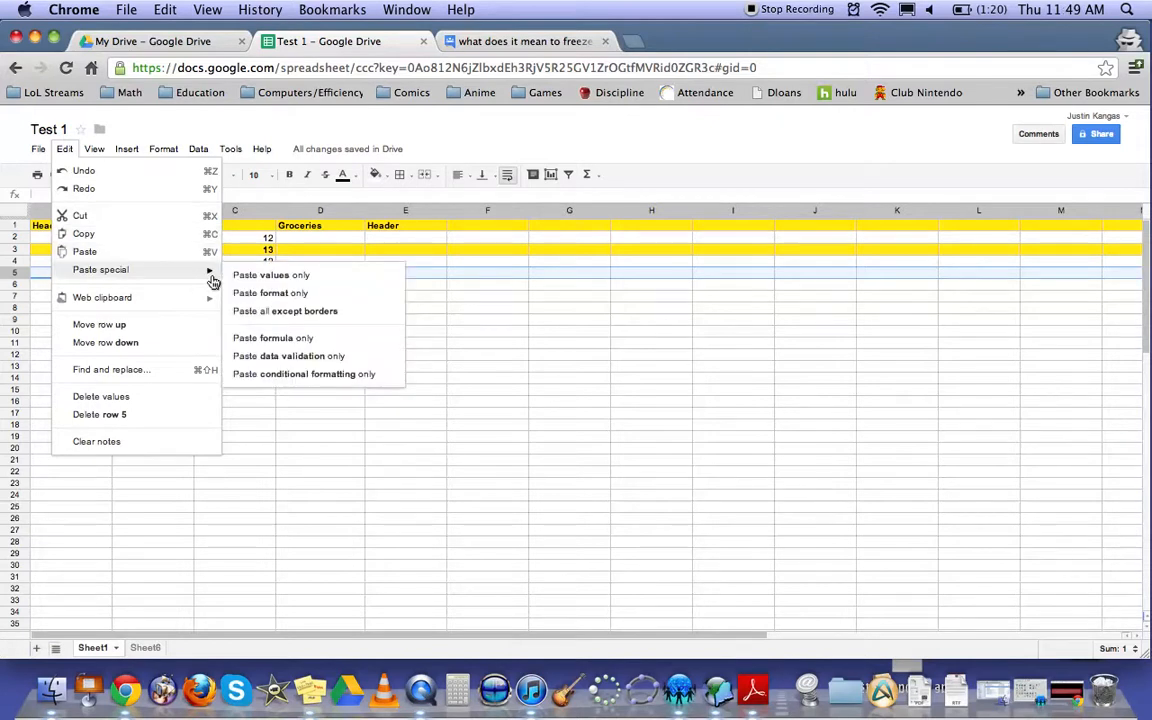
pyautogui.click(281, 294)
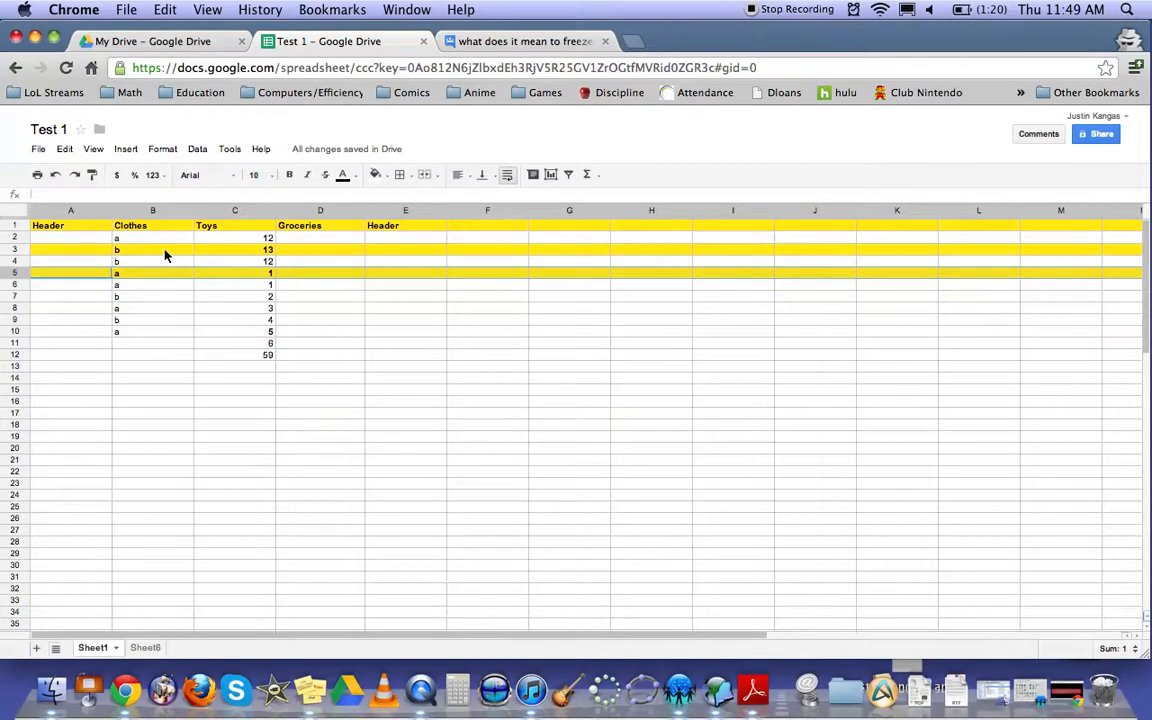
pyautogui.click(22, 250)
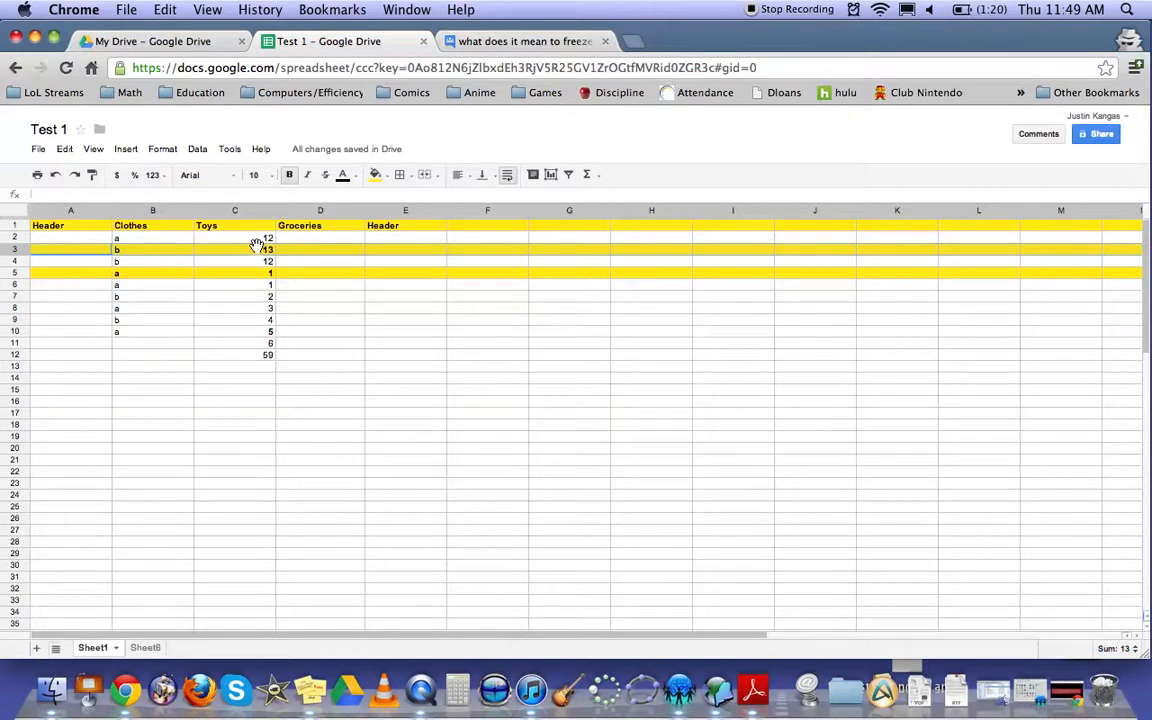
pyautogui.click(125, 150)
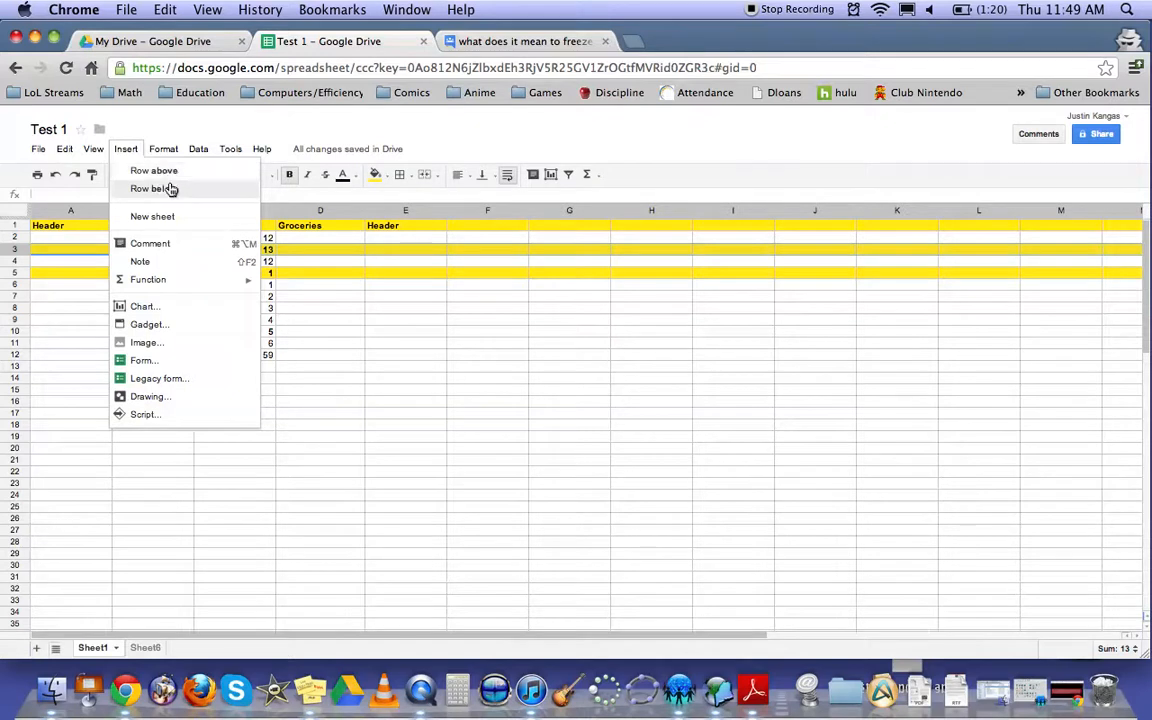
pyautogui.click(351, 297)
# Insert an empty row directly above the yellow row 3.
pyautogui.click(17, 250)
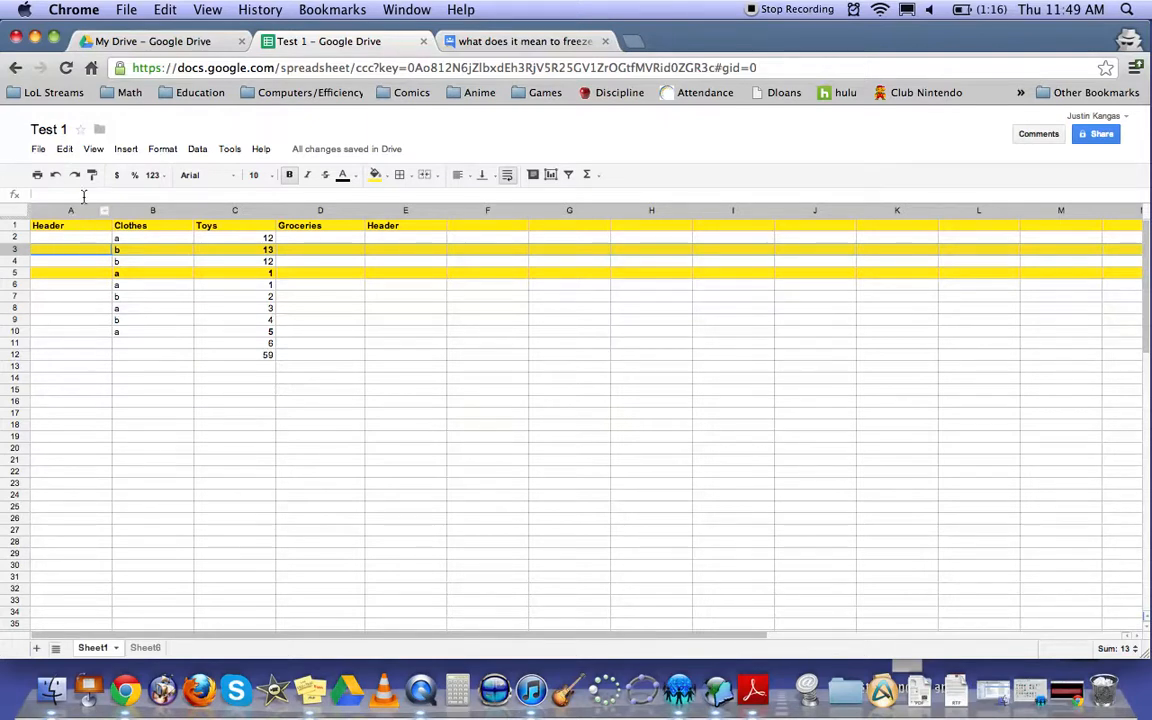
pyautogui.click(125, 150)
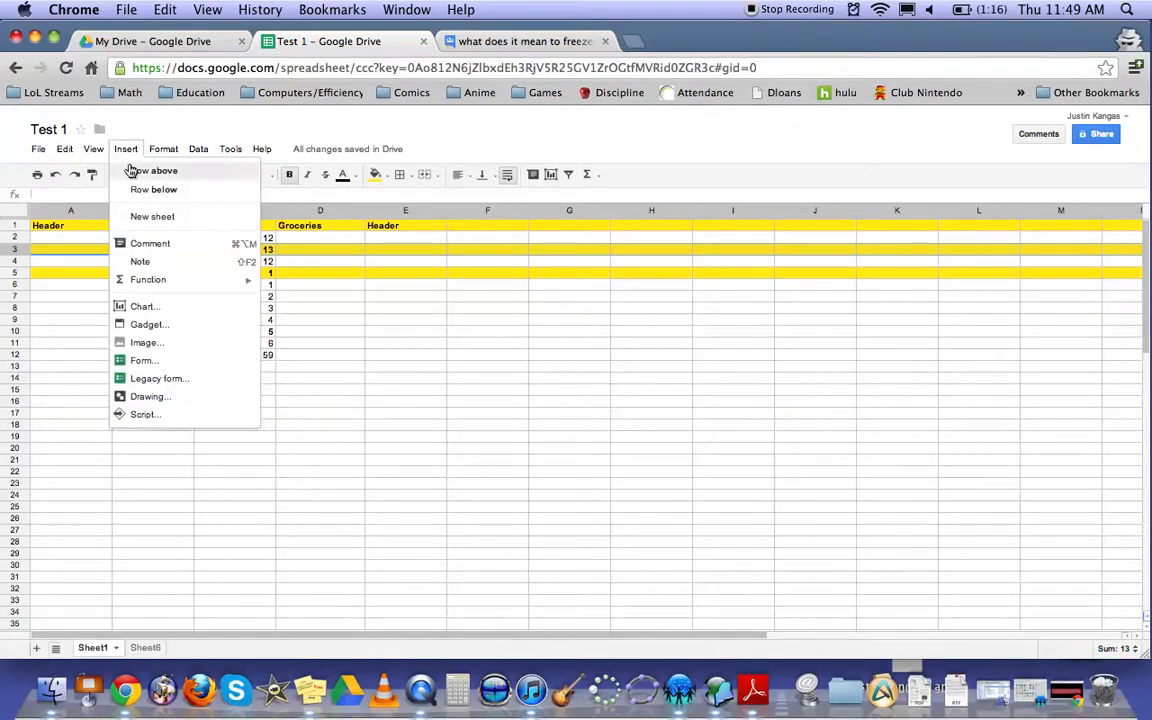
pyautogui.click(140, 170)
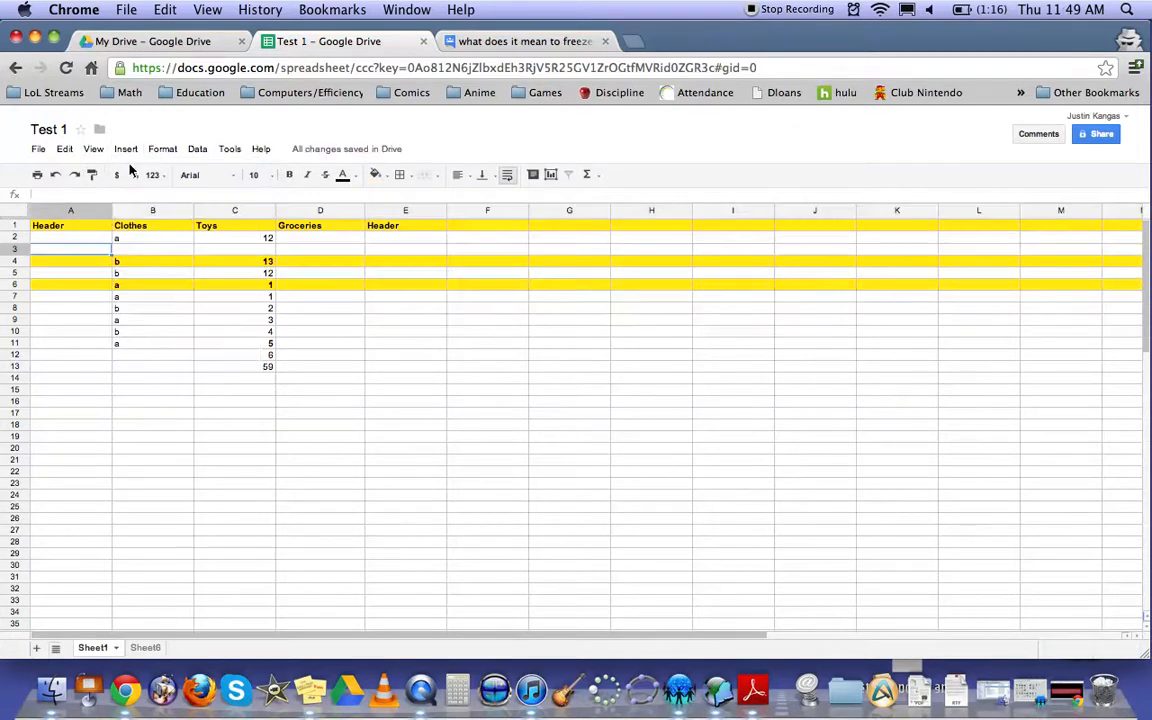
# Insert an empty row directly below the yellow row 4.
pyautogui.click(104, 264)
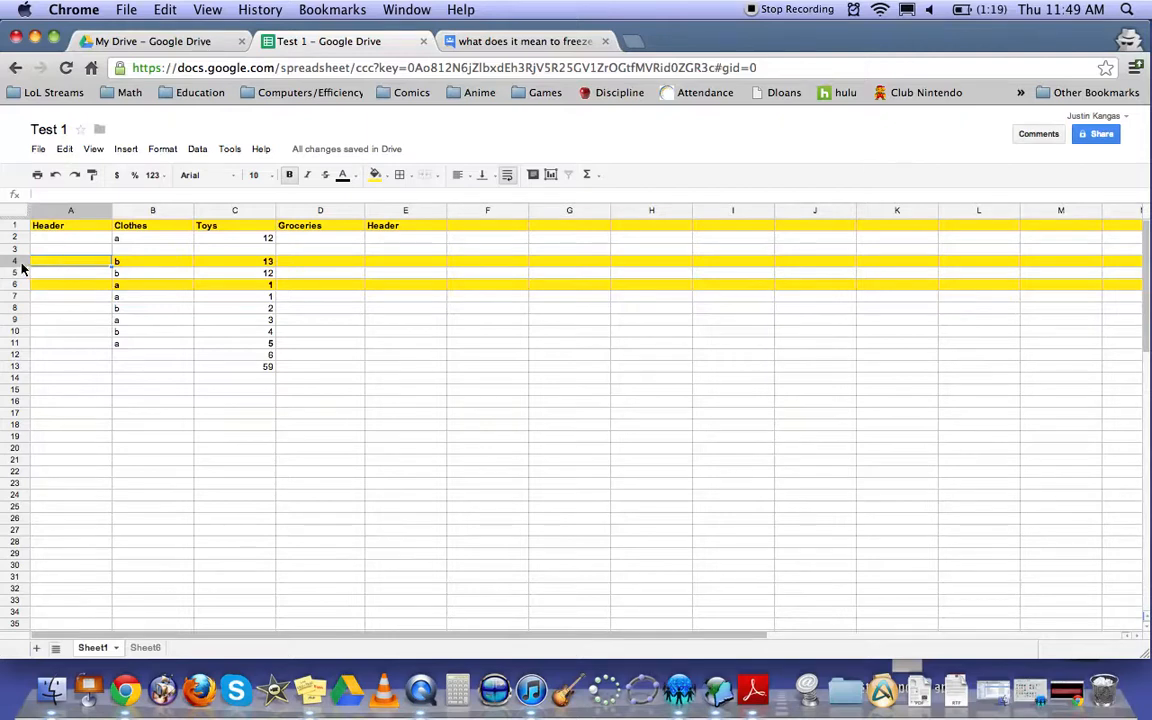
pyautogui.click(20, 261)
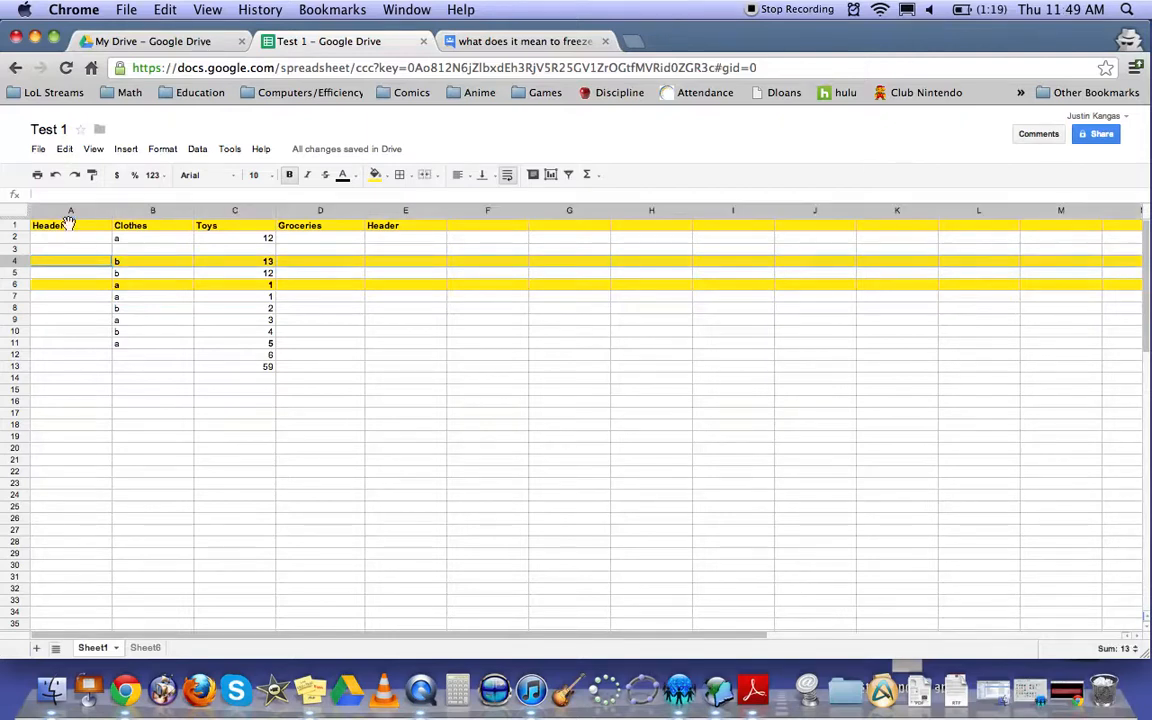
pyautogui.click(126, 149)
pyautogui.click(141, 189)
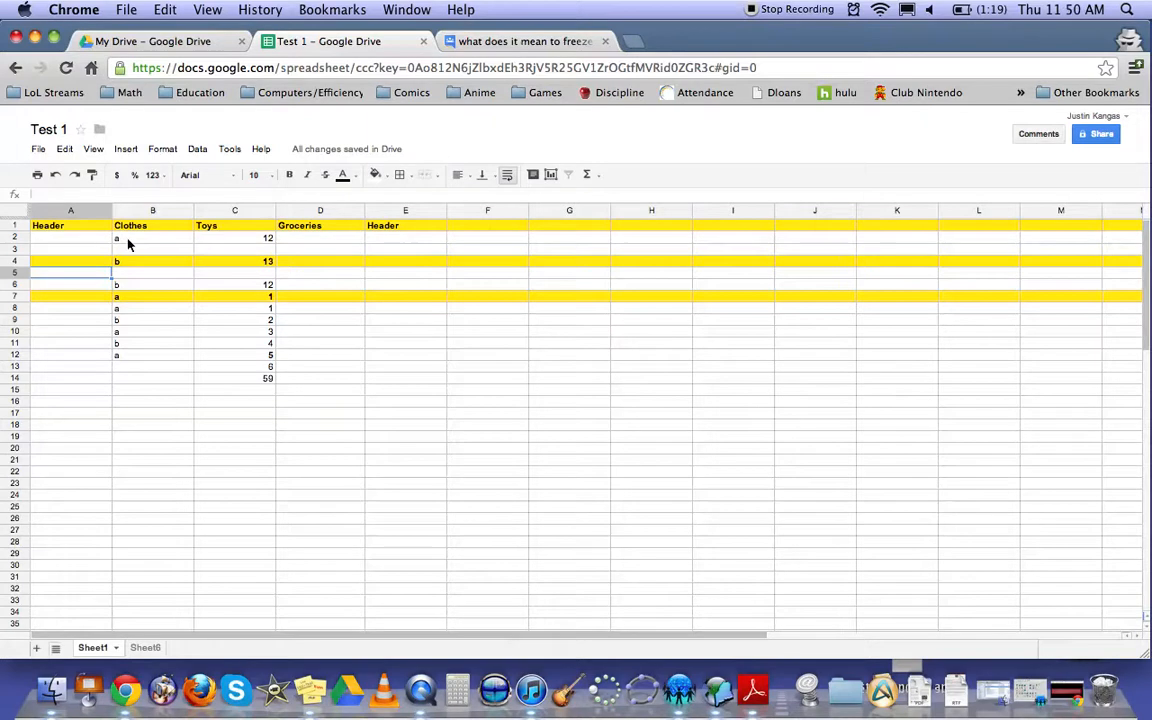
# Insert an empty column to the left of the Clothes column.
pyautogui.click(15, 261)
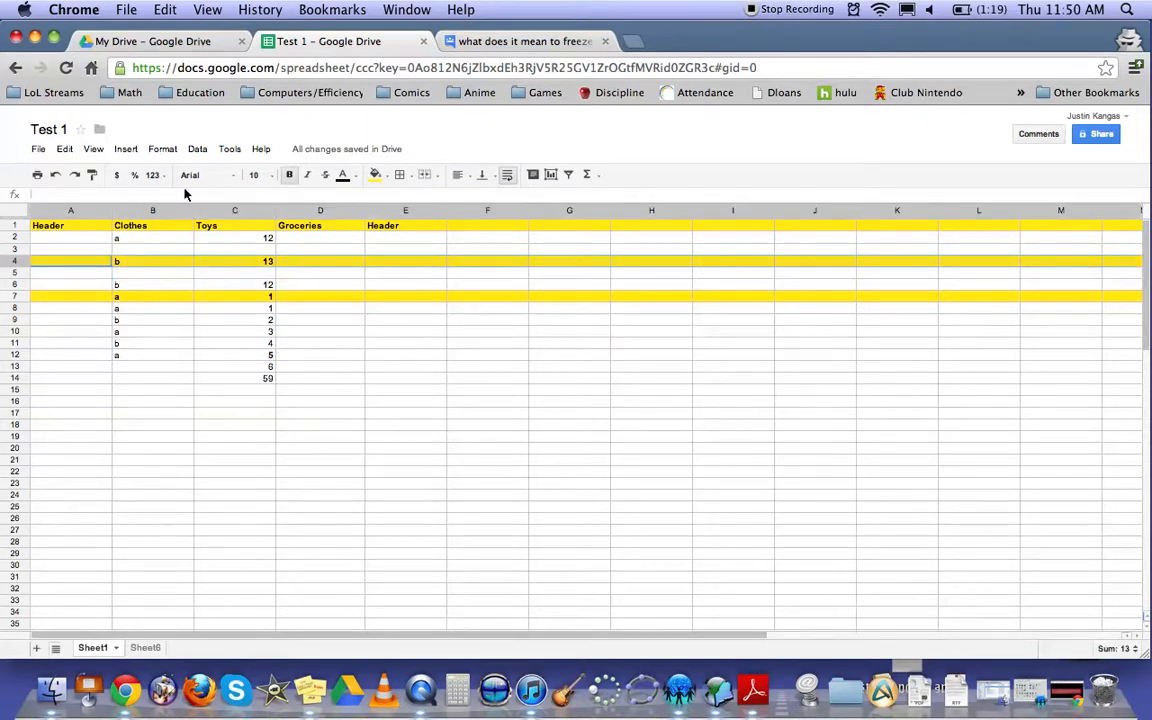
pyautogui.click(150, 212)
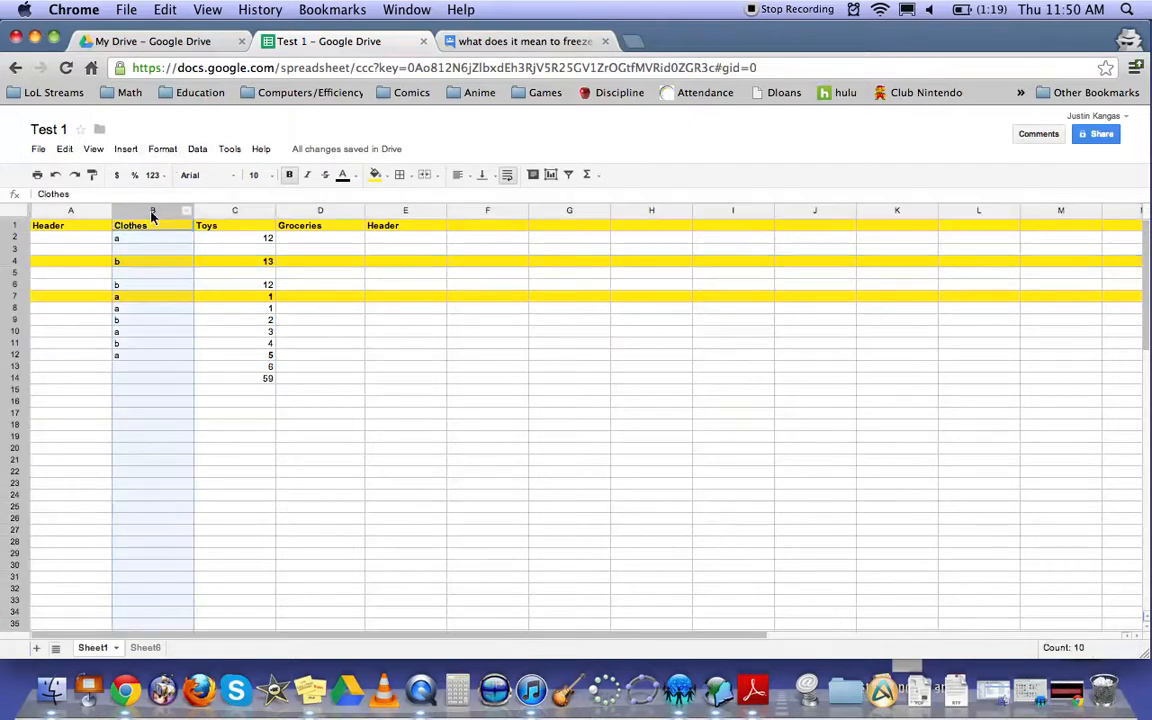
pyautogui.click(126, 150)
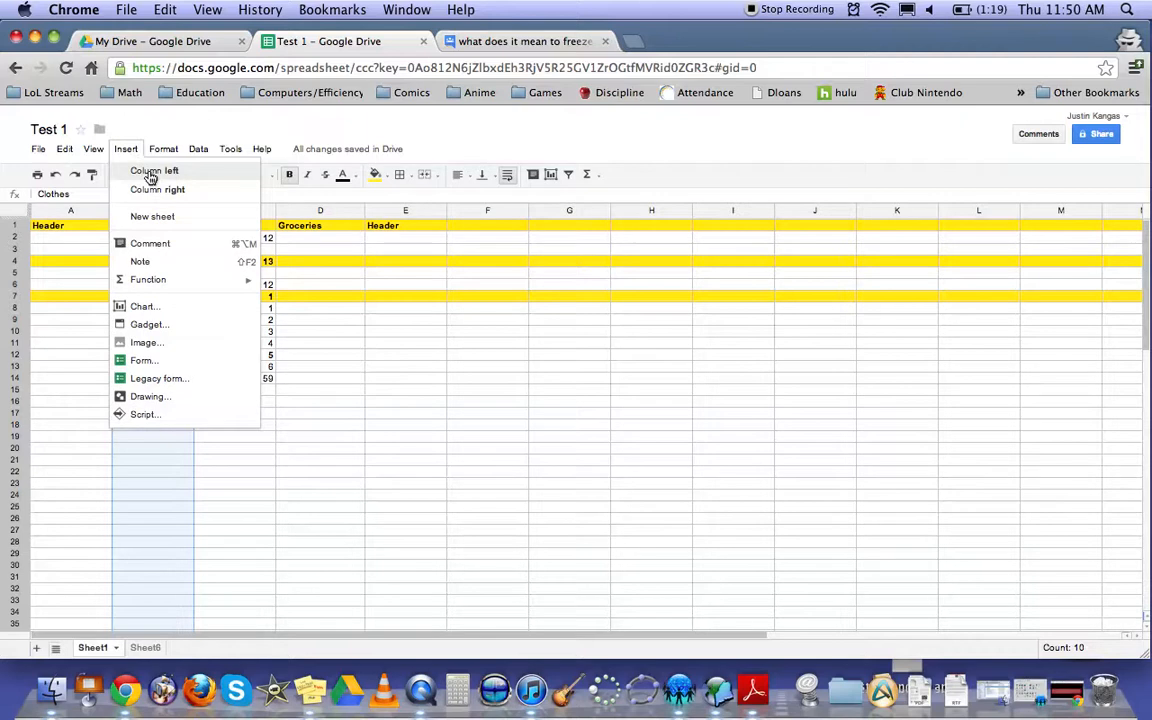
pyautogui.click(151, 175)
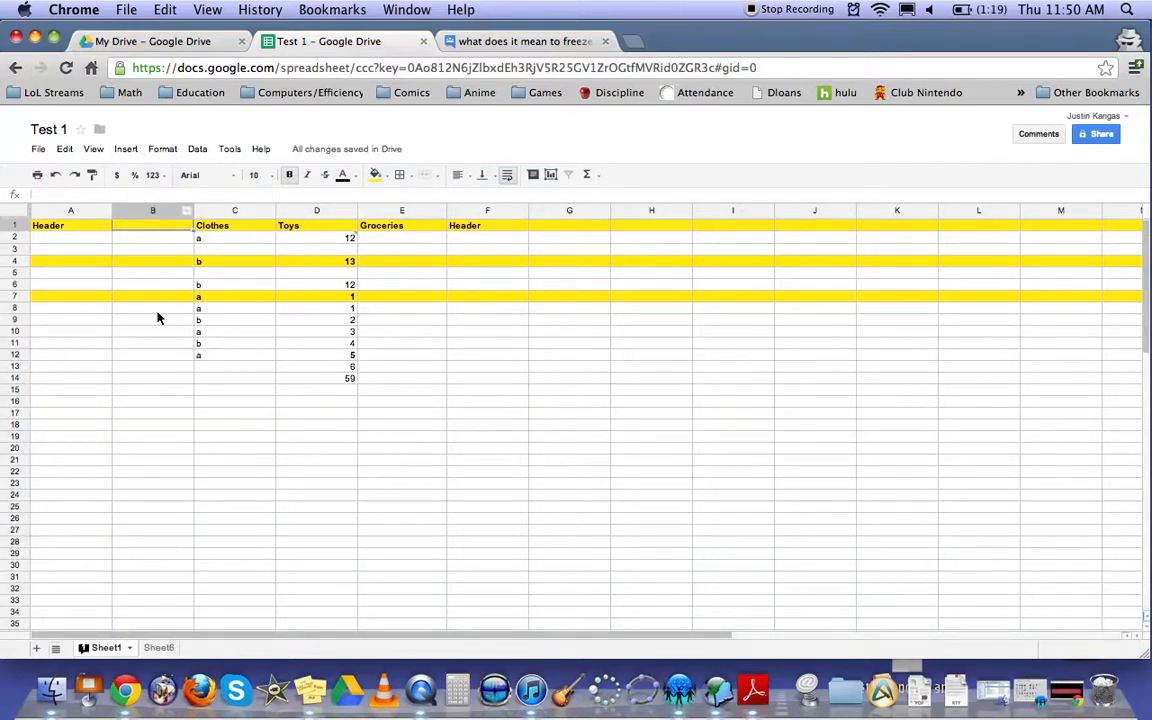
# Insert an empty column to the right of the Clothes column.
pyautogui.click(230, 211)
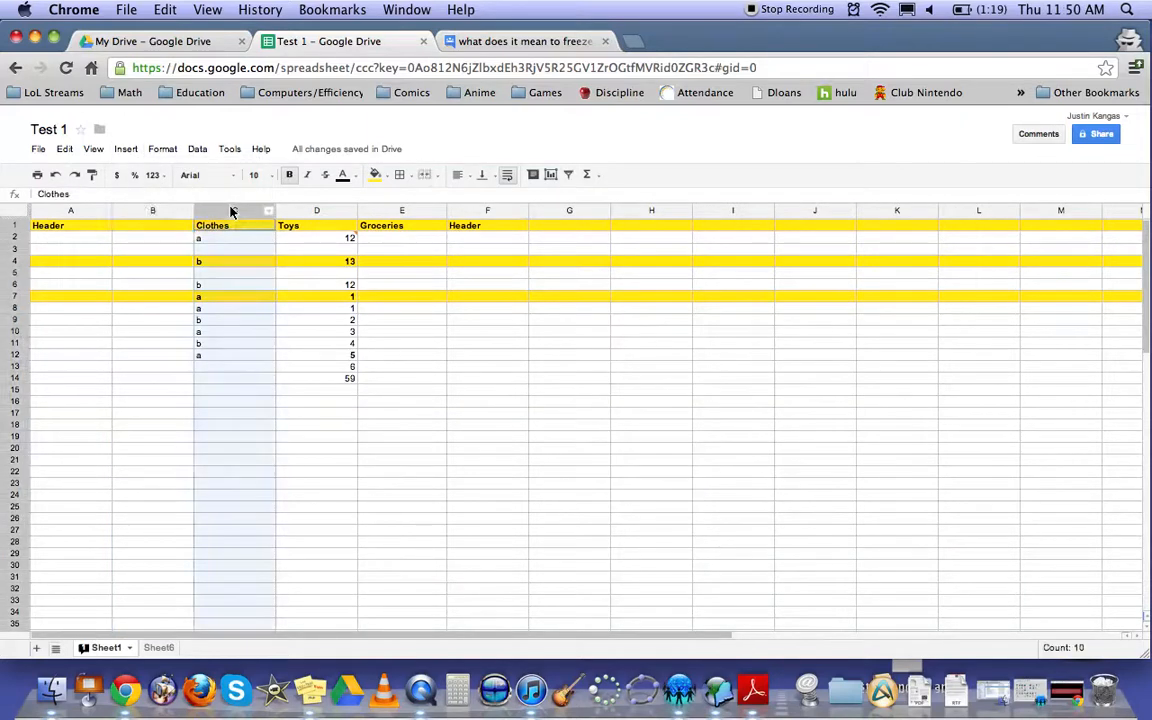
pyautogui.click(130, 152)
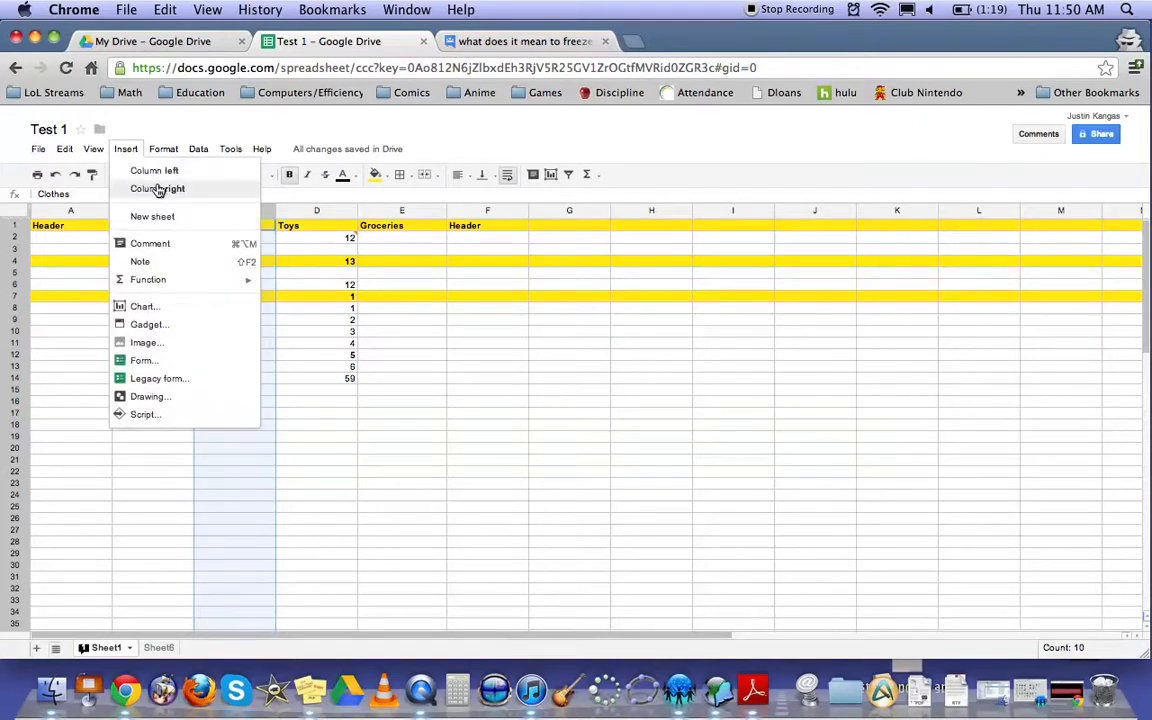
pyautogui.click(165, 188)
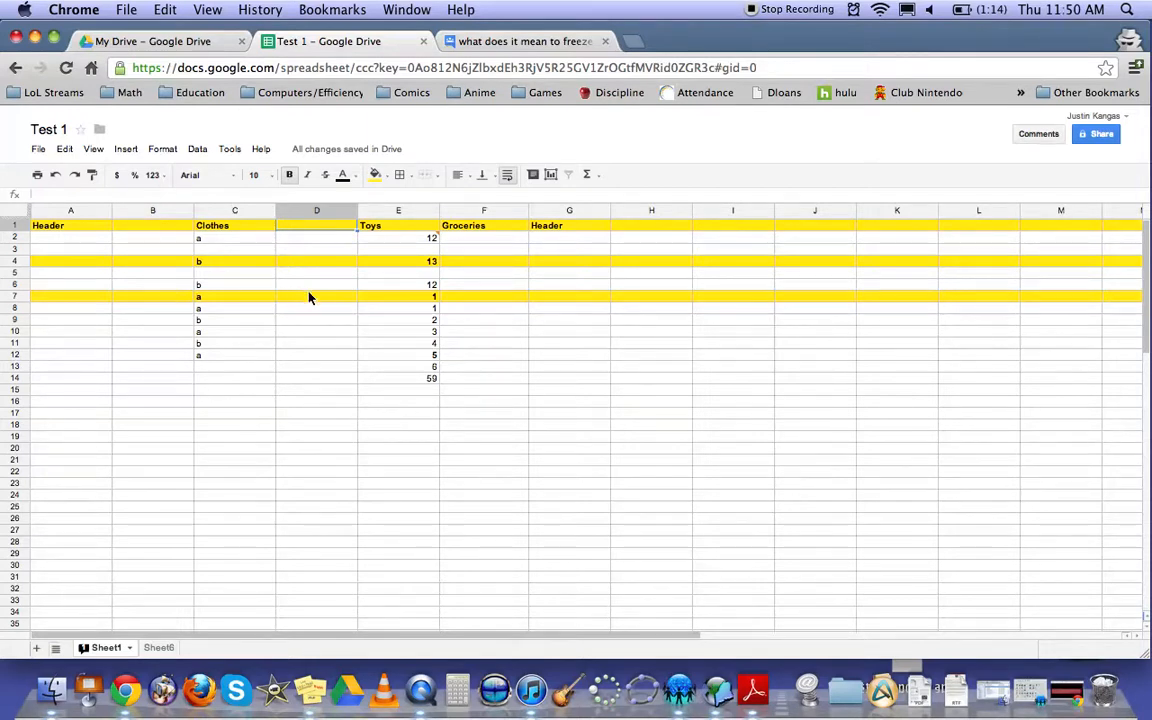
# Insert a new blank sheet into the spreadsheet and view the options available for that sheet.
pyautogui.click(126, 152)
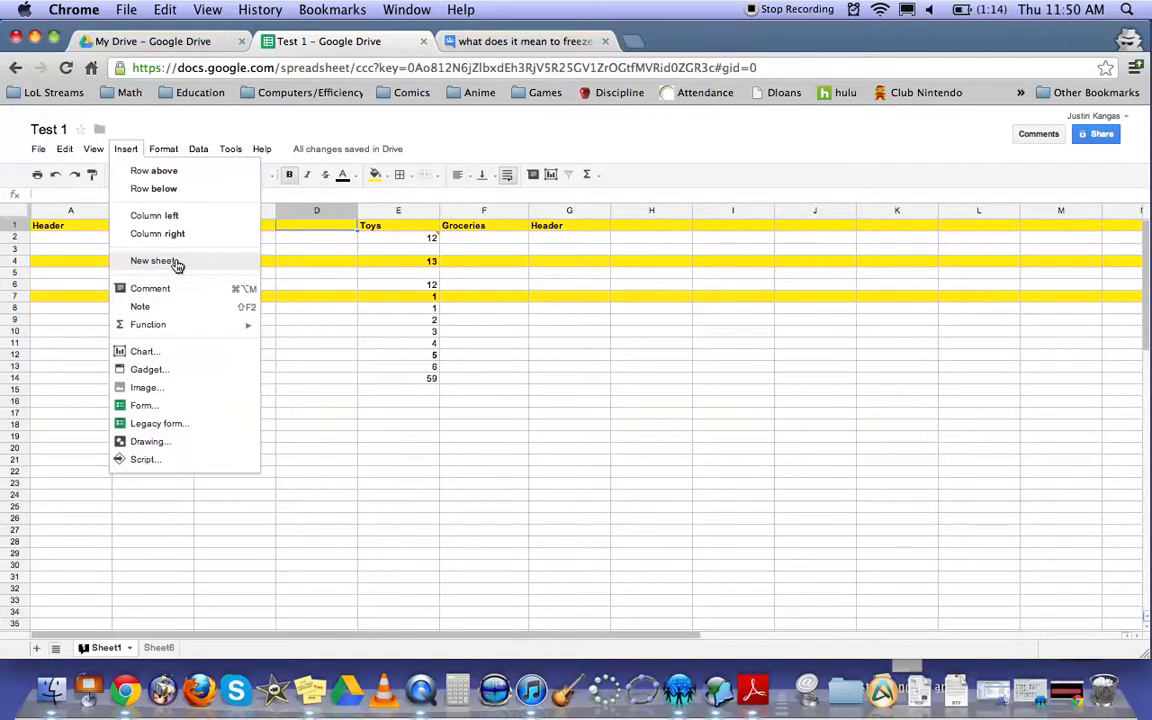
pyautogui.click(176, 262)
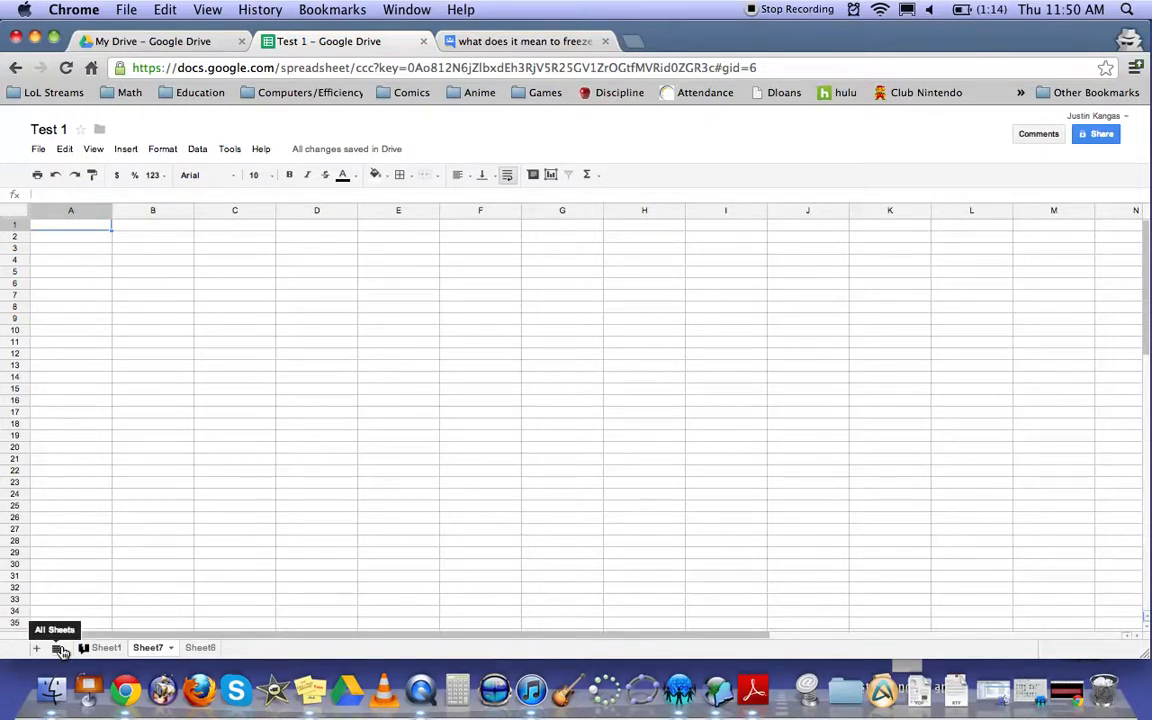
pyautogui.click(172, 651)
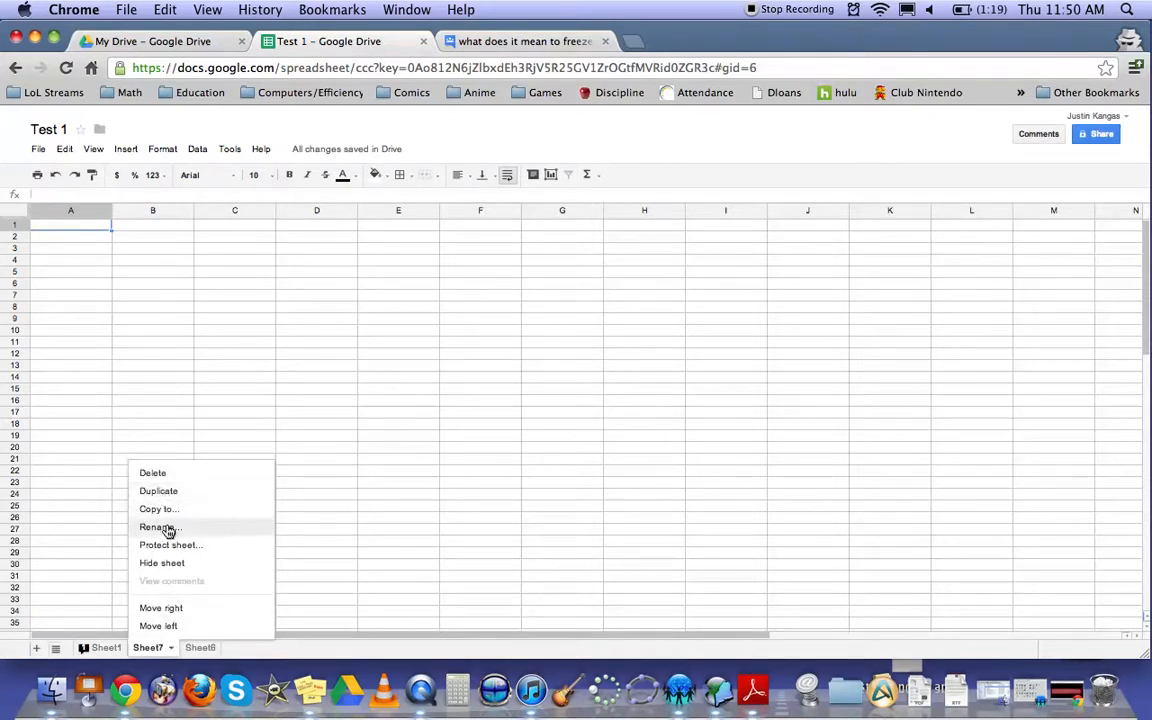
pyautogui.click(80, 528)
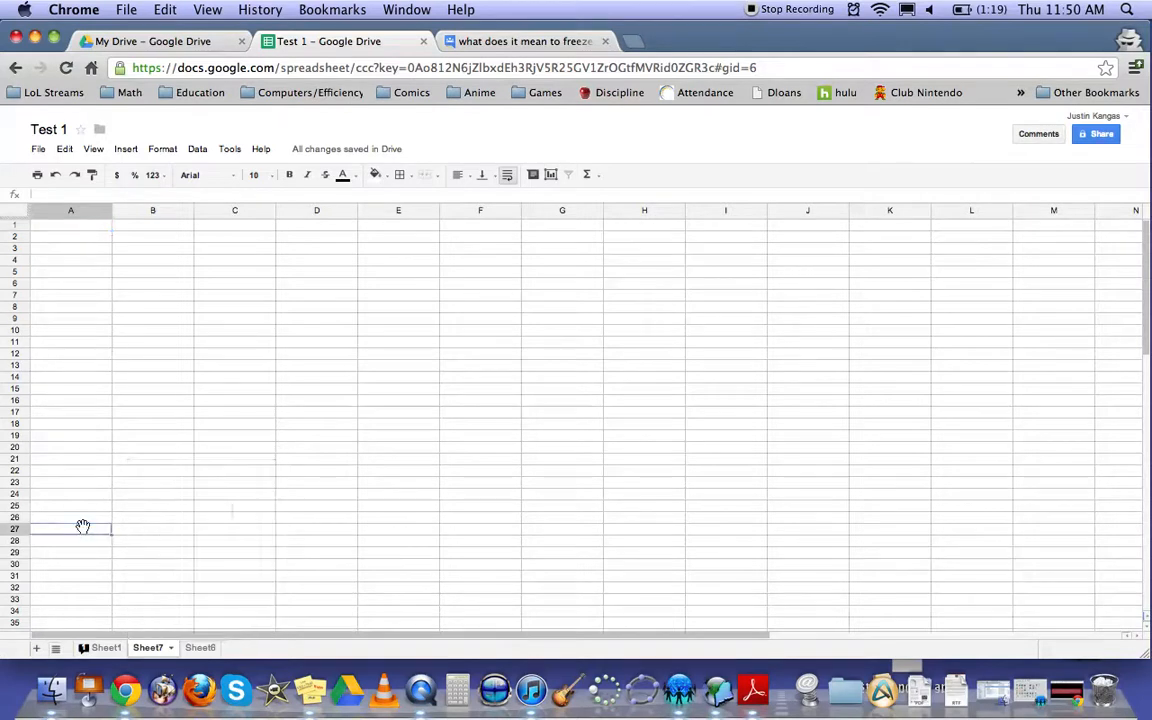
# Look through Sheet1, Sheet7 and Sheet6 in turn, finishing back on Sheet1.
pyautogui.click(101, 650)
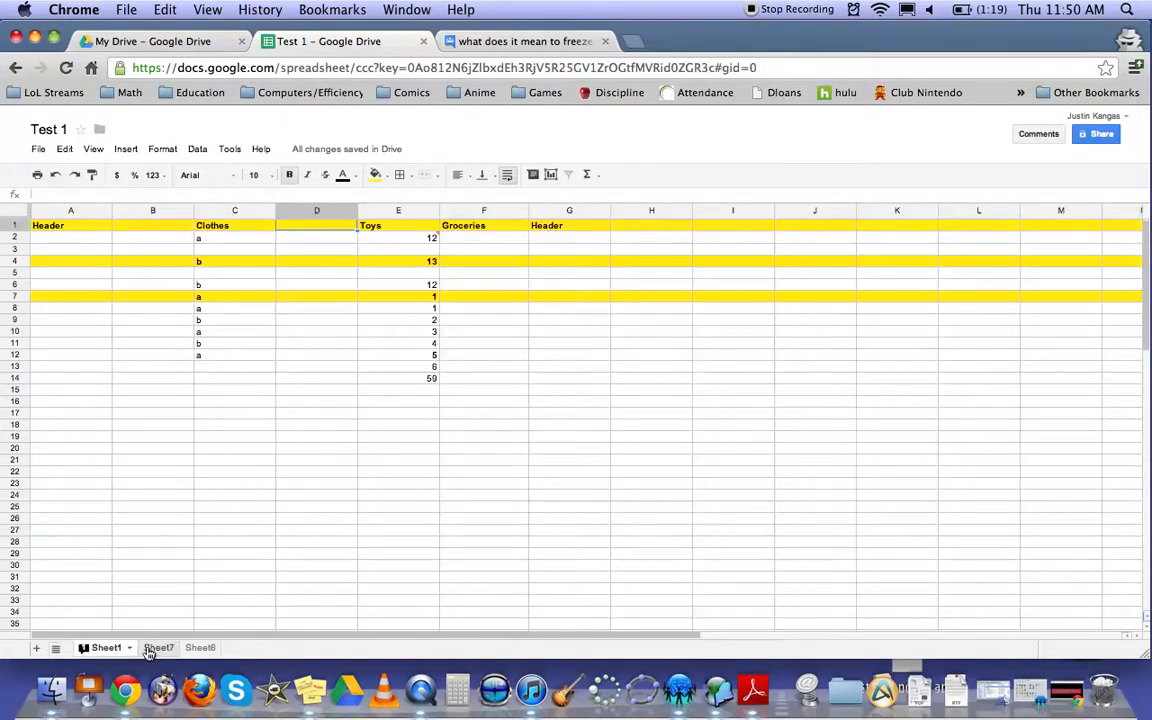
pyautogui.click(150, 648)
pyautogui.click(200, 649)
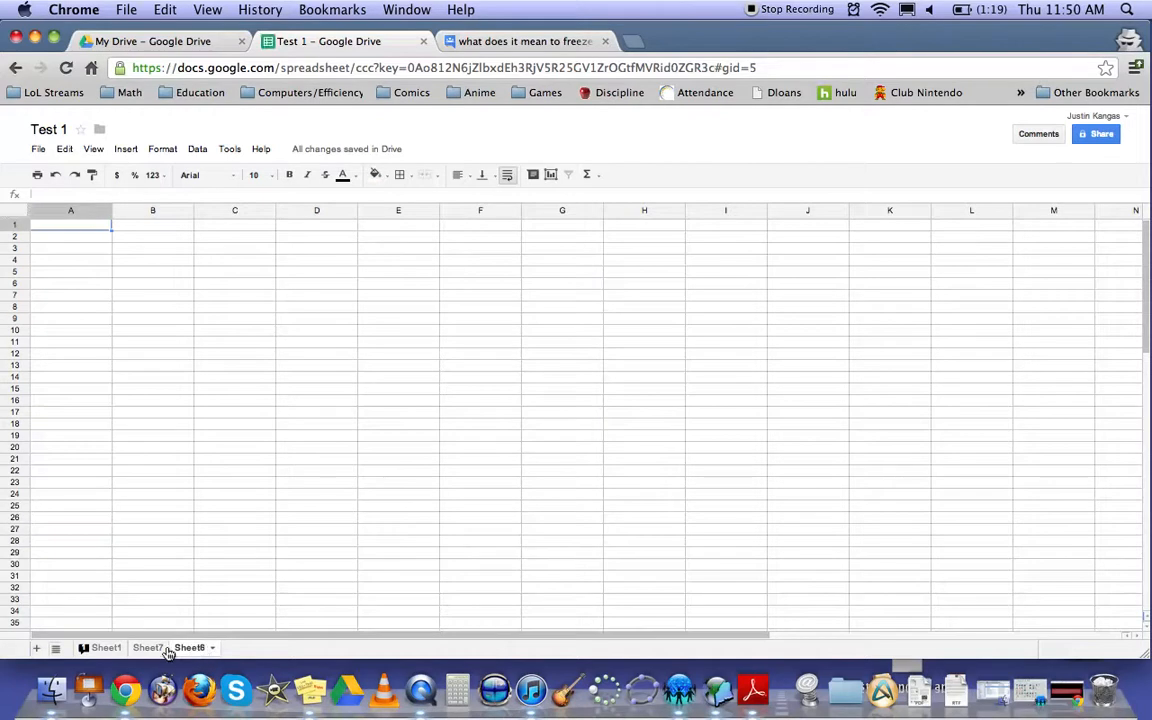
pyautogui.click(88, 650)
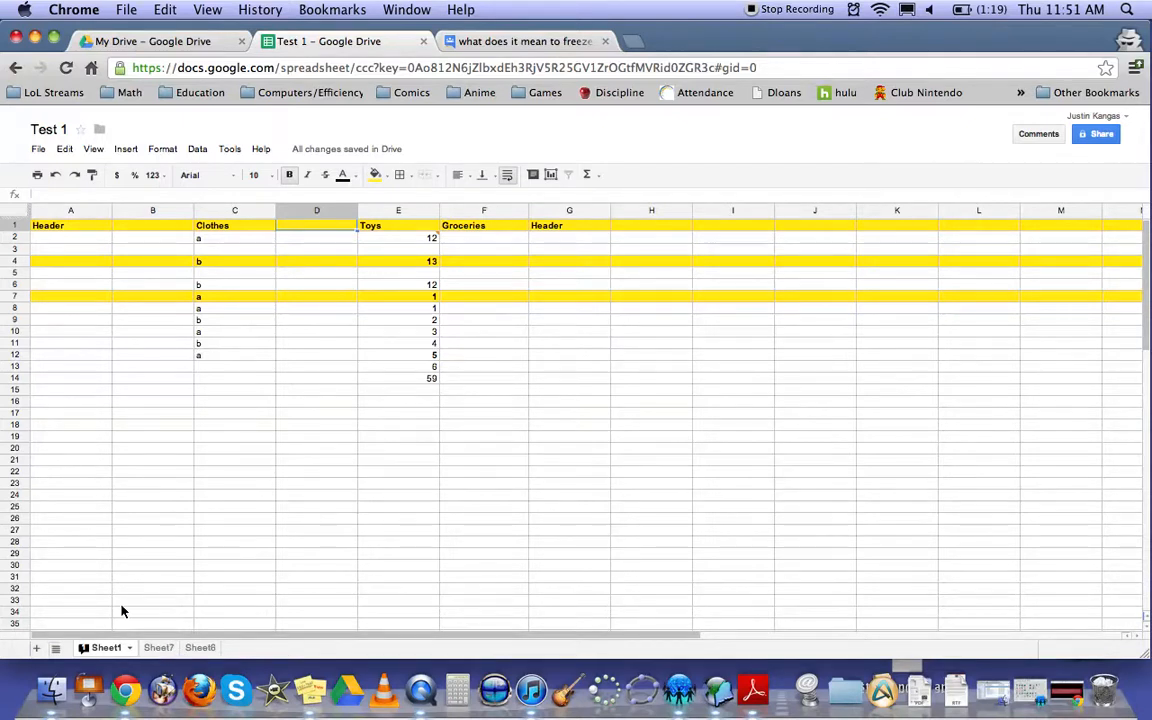
# Bring up the list of all sheets and switch from Sheet1 to Sheet7 through it.
pyautogui.click(56, 648)
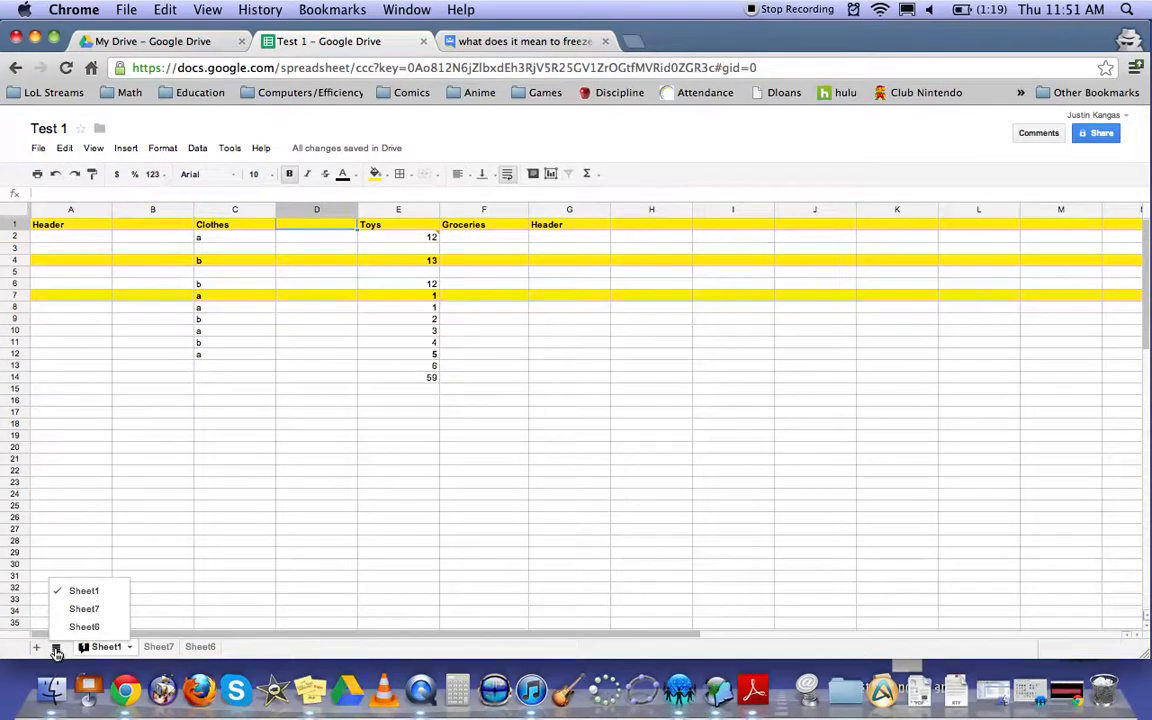
pyautogui.click(226, 609)
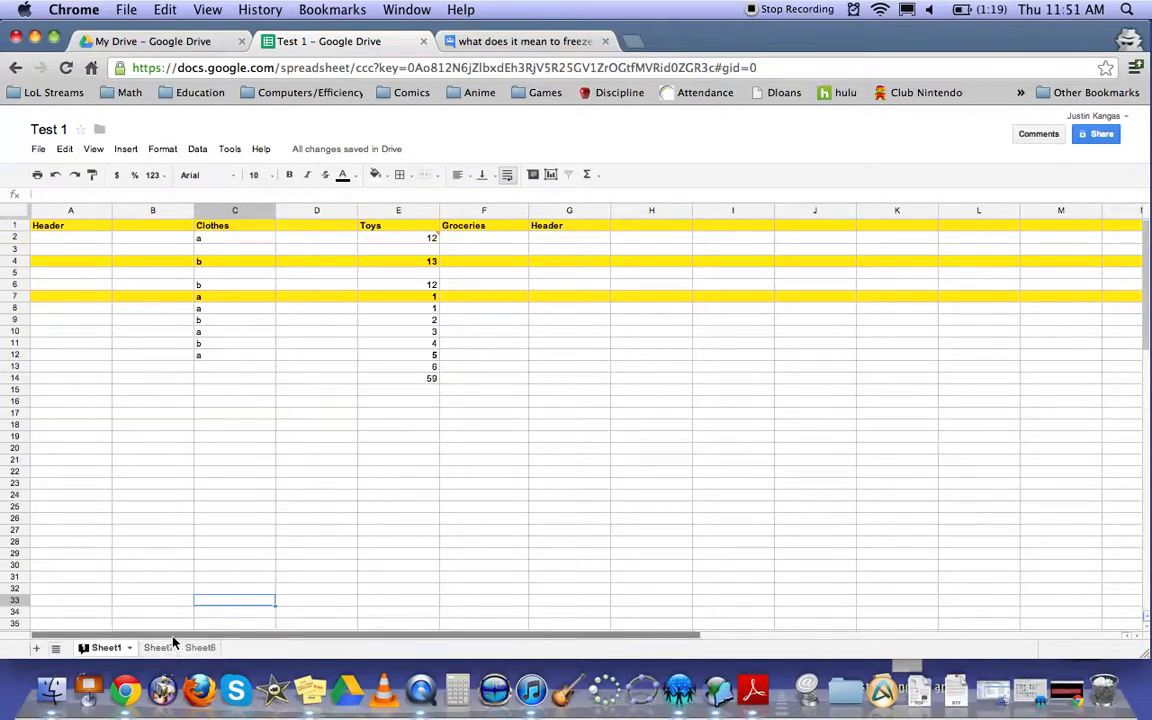
pyautogui.click(56, 650)
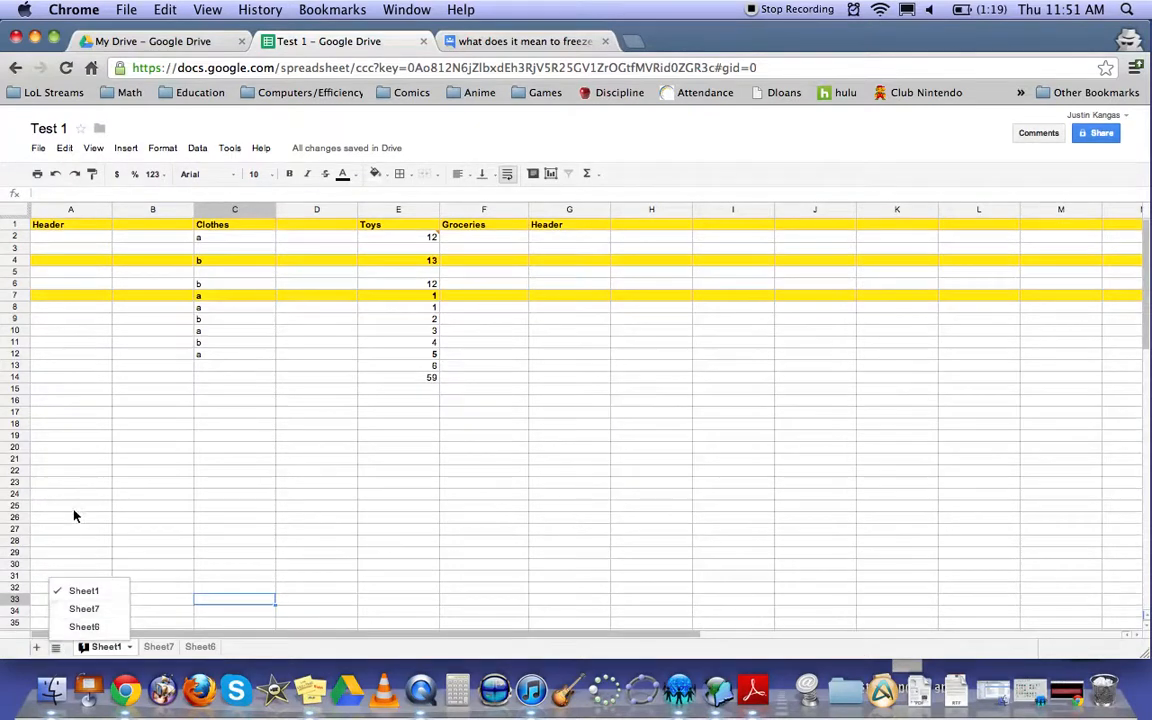
pyautogui.click(100, 607)
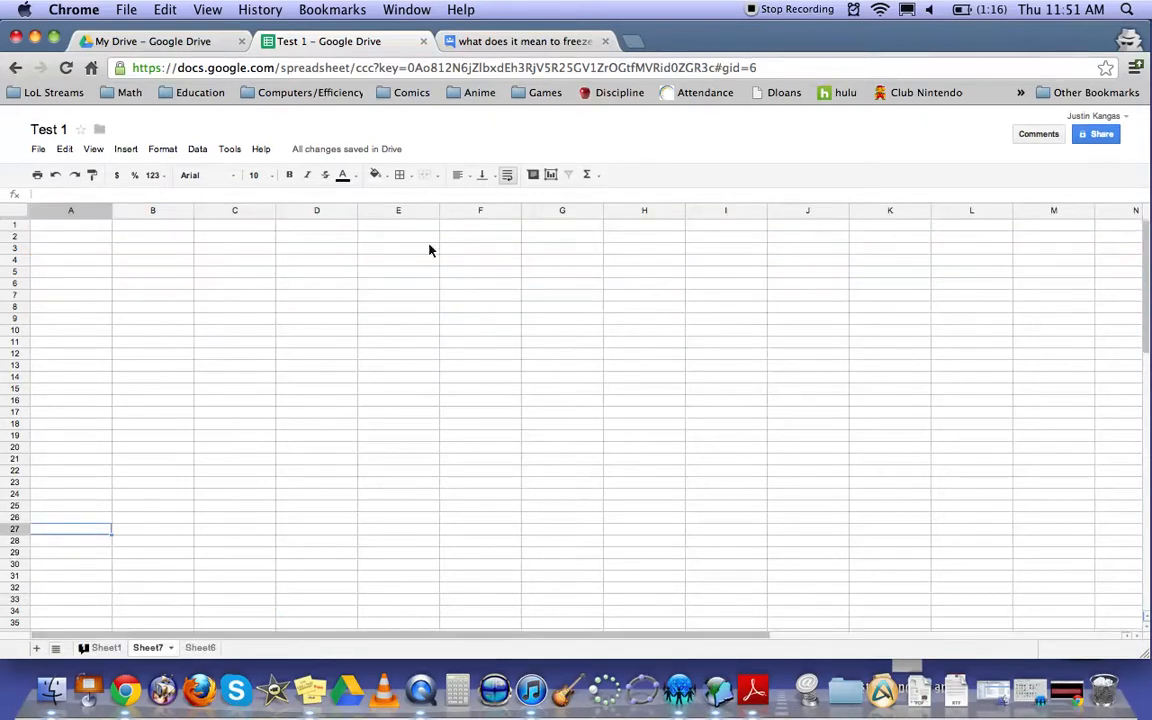
# View the insert options and the functions offered for insertion, leaving without choosing any.
pyautogui.click(127, 150)
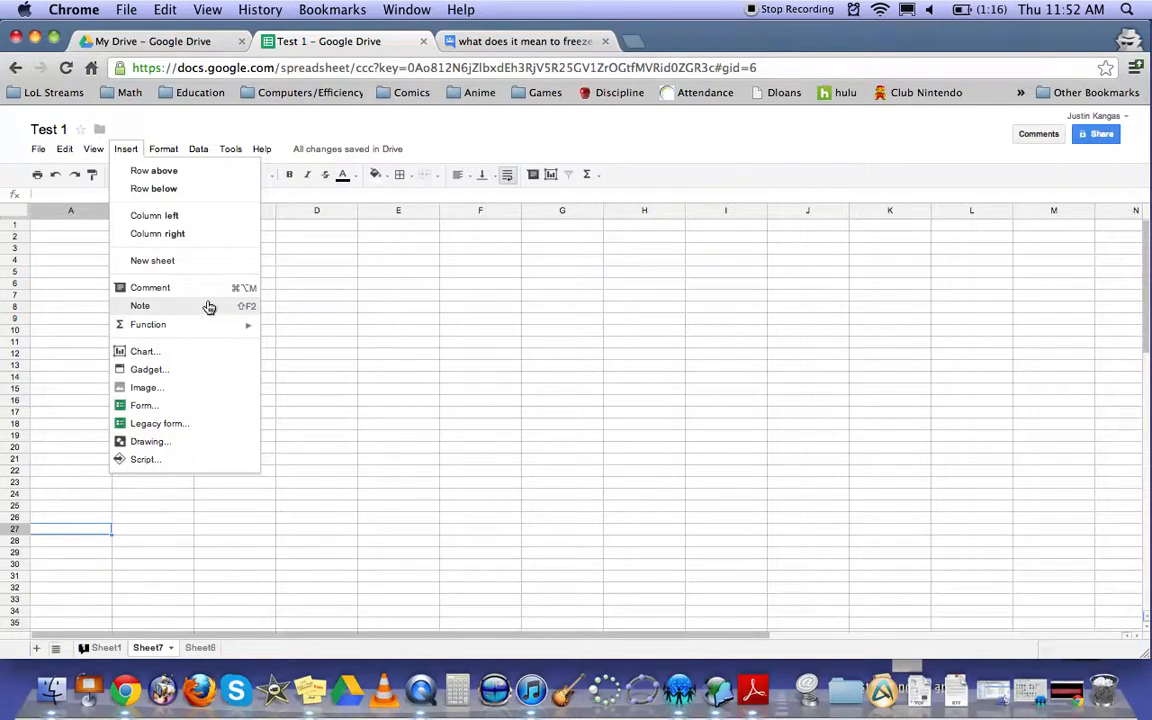
pyautogui.moveTo(229, 324)
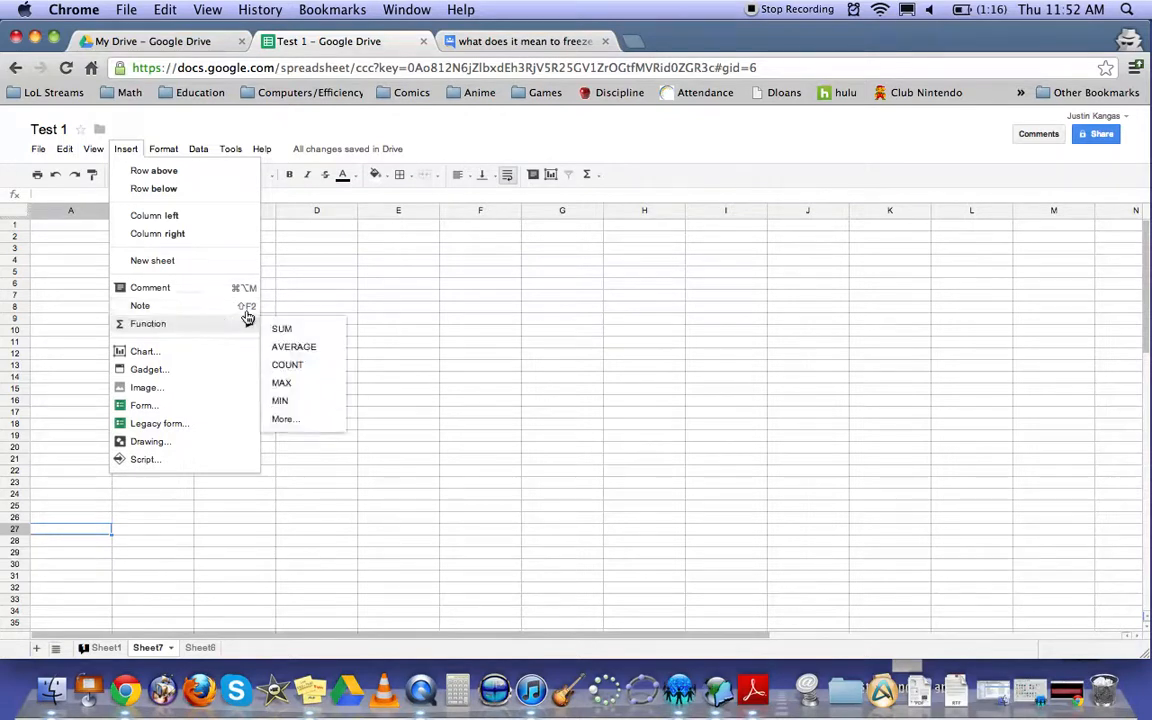
pyautogui.click(482, 357)
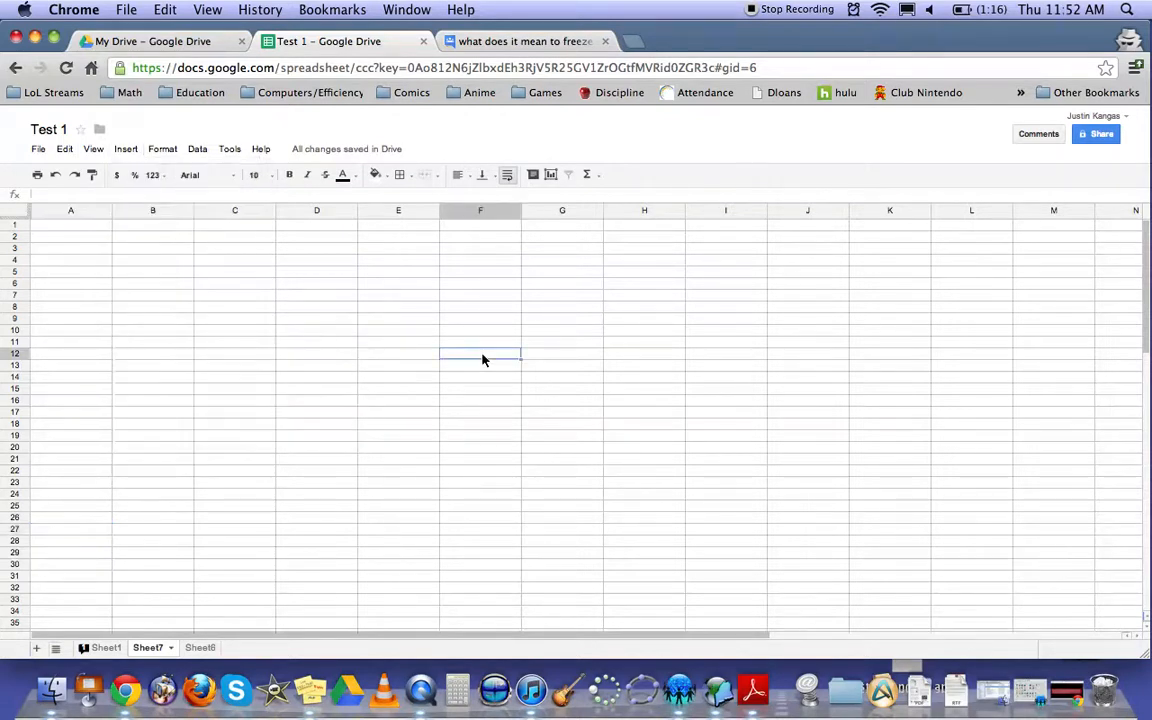